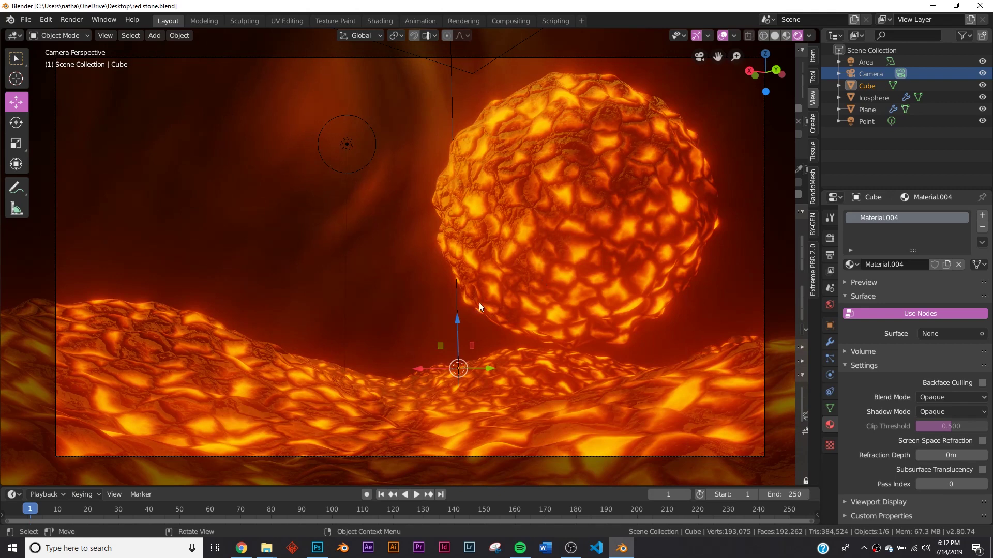
{"action": "left_click", "coordinate": [150, 392]}
{"action": "key", "text": "ctrl+z"}
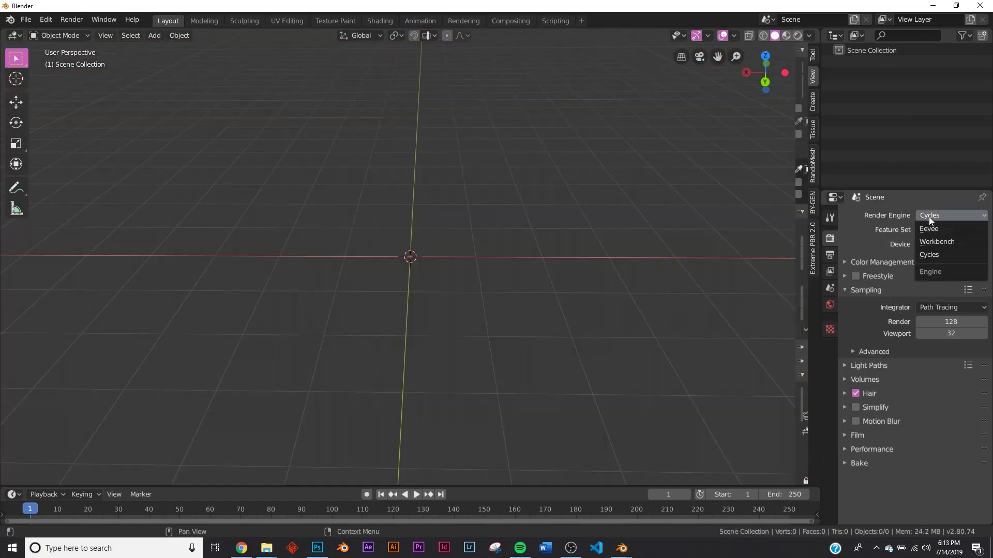
Step: Set the render engine to Eevee and add an ico sphere to the empty scene
{"action": "left_click", "coordinate": [939, 226]}
{"action": "key", "text": "shift+a"}
{"action": "mouse_move", "coordinate": [403, 225]}
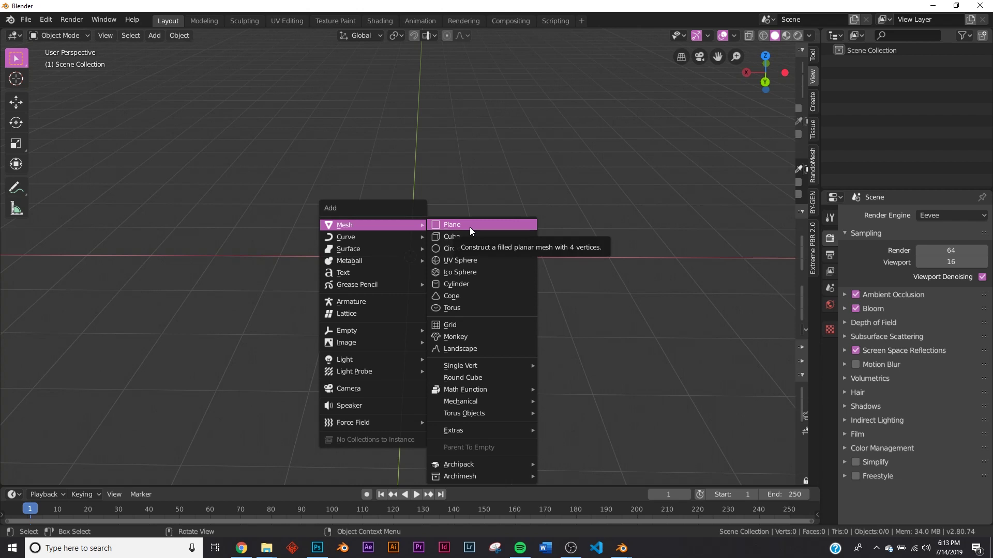
{"action": "left_click", "coordinate": [460, 272]}
Step: Subdivide the whole ico sphere mesh densely with a smoothness of 1, and shade the object smooth
{"action": "key", "text": "Tab"}
{"action": "right_click", "coordinate": [418, 204]}
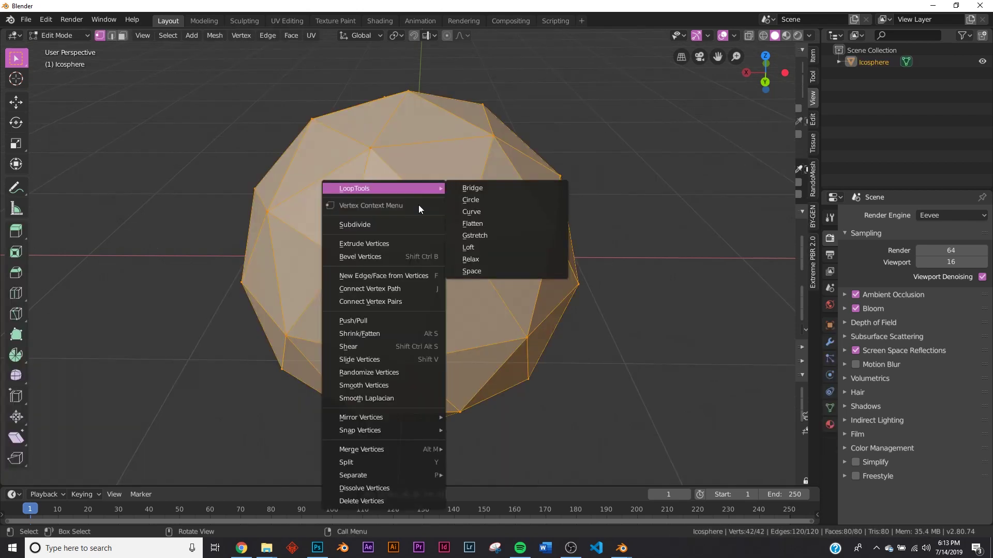
{"action": "left_click", "coordinate": [365, 224]}
{"action": "left_click_drag", "start_coordinate": [158, 407], "coordinate": [217, 408]}
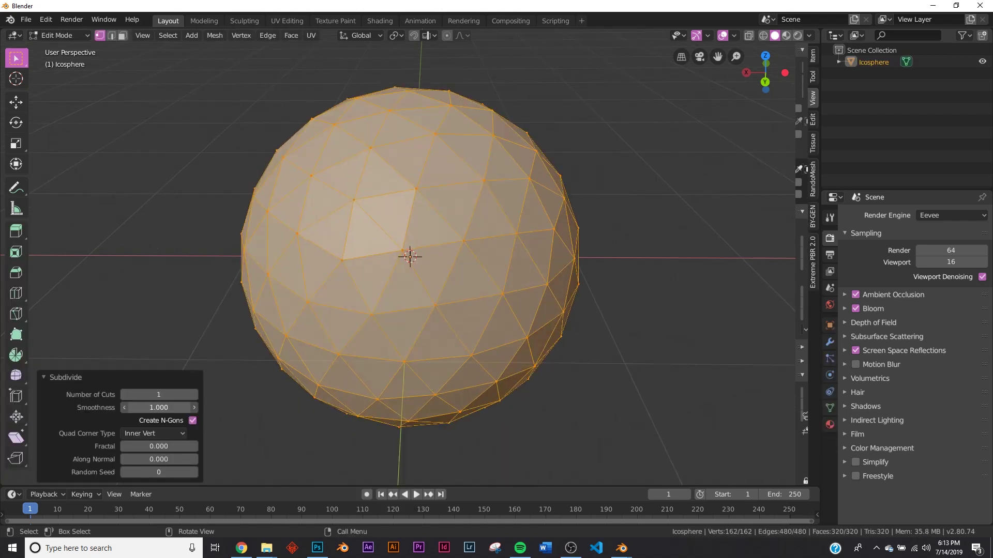
{"action": "left_click_drag", "start_coordinate": [159, 395], "coordinate": [217, 395]}
{"action": "key", "text": "Tab"}
{"action": "right_click", "coordinate": [306, 311]}
{"action": "left_click", "coordinate": [306, 311]}
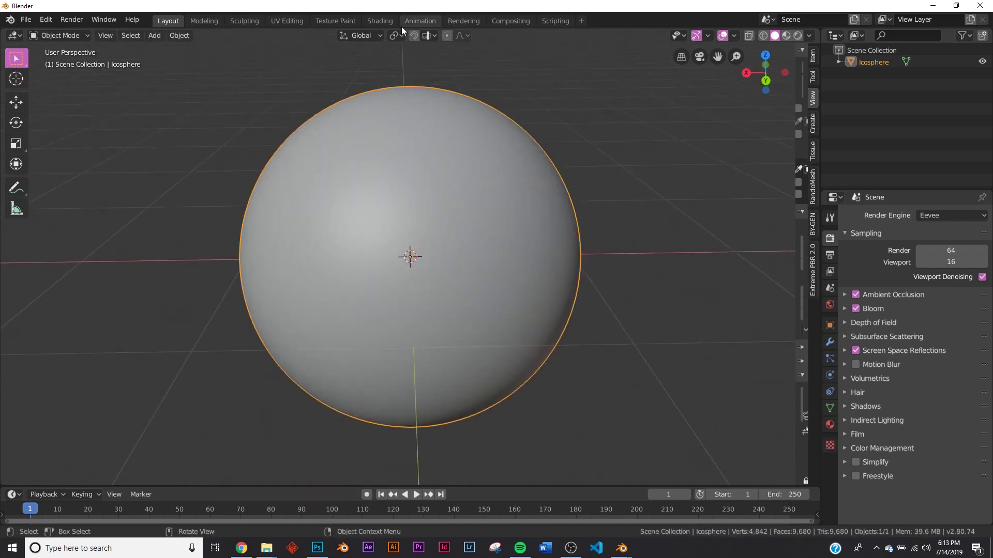
Step: Switch to the Shading workspace and display the ico sphere in Look Dev viewport shading
{"action": "left_click", "coordinate": [380, 22]}
{"action": "middle_click_drag", "start_coordinate": [623, 237], "coordinate": [634, 247], "text": "shift"}
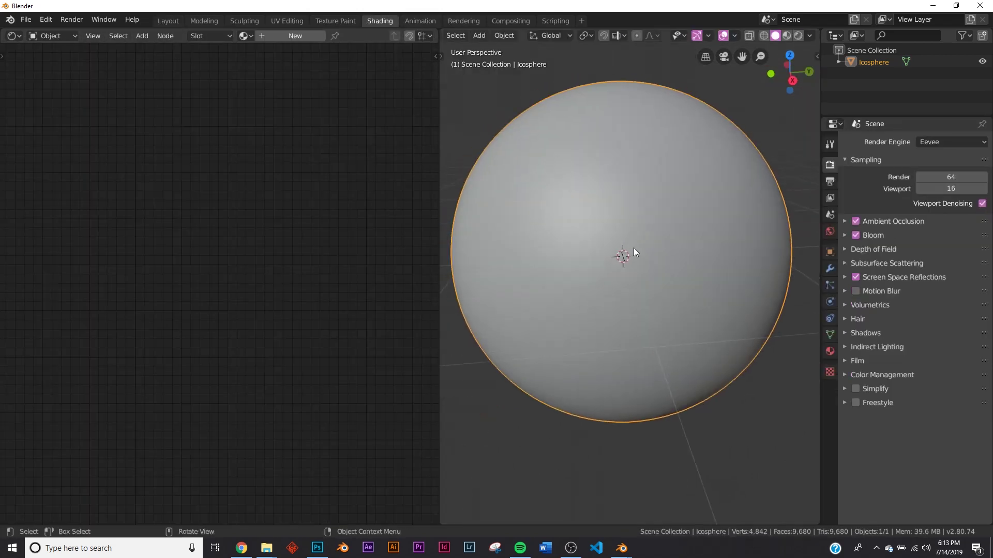
{"action": "key", "text": "z"}
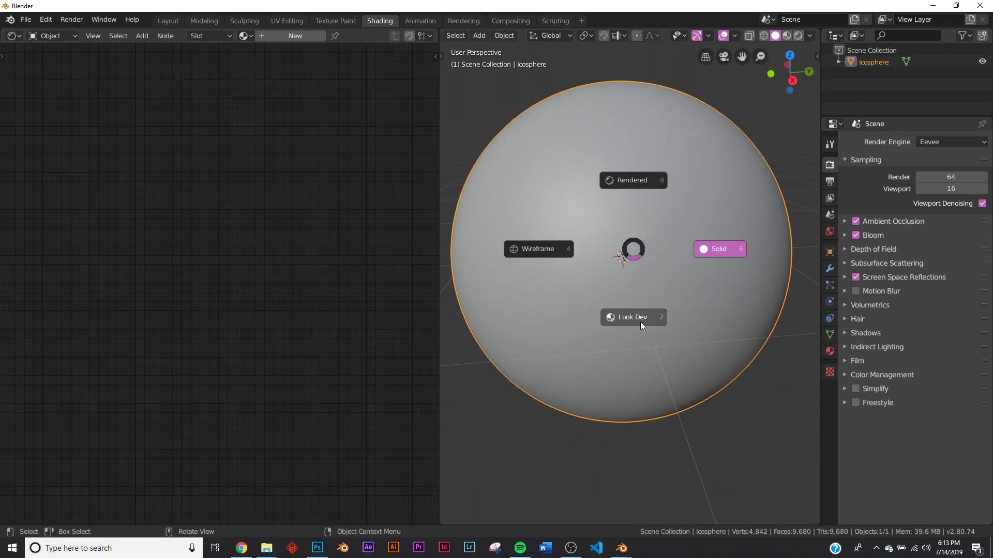
{"action": "left_click", "coordinate": [602, 309]}
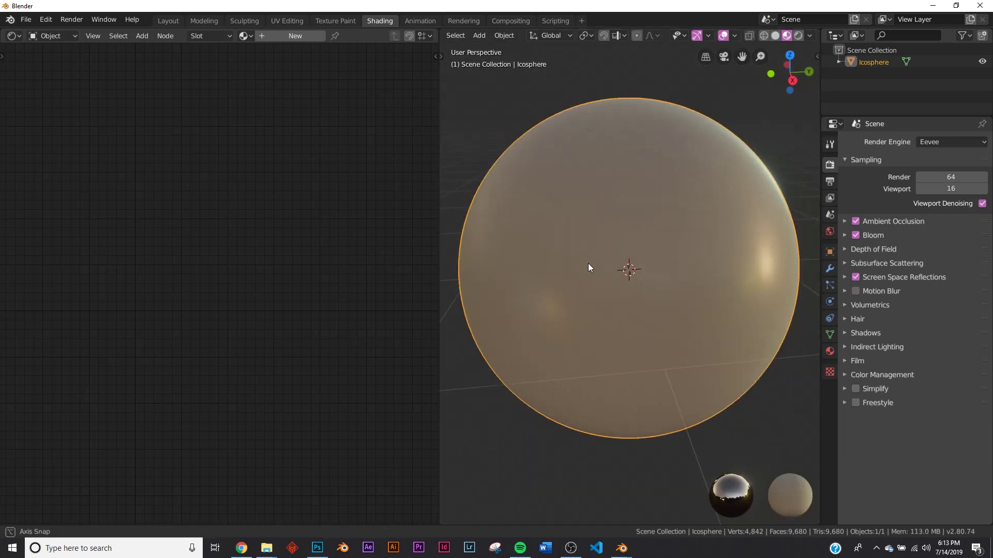
{"action": "middle_click_drag", "start_coordinate": [589, 265], "coordinate": [580, 265]}
Step: Create a new material for the ico sphere and insert a Mix Shader between the Principled BSDF and the Material Output
{"action": "left_click", "coordinate": [298, 39]}
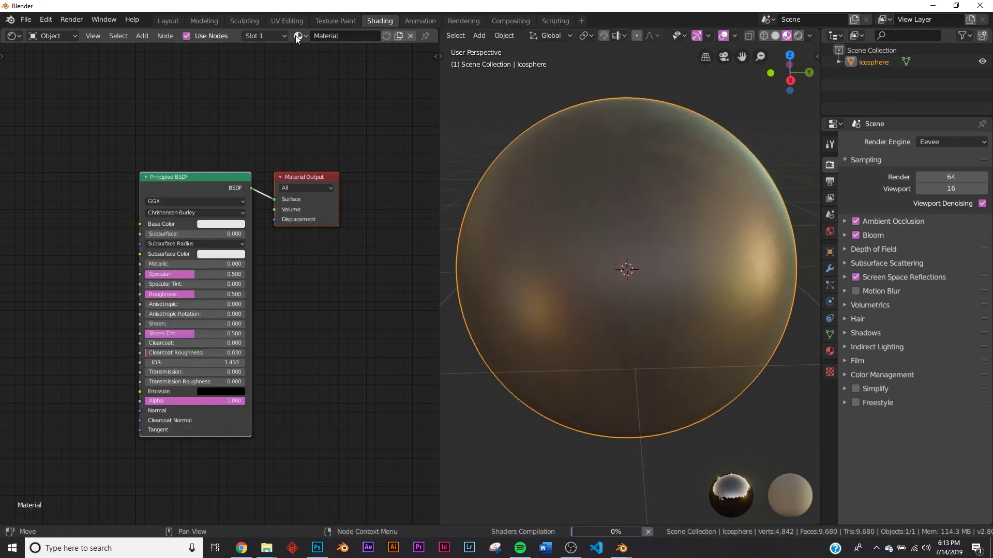
{"action": "left_click_drag", "start_coordinate": [226, 153], "coordinate": [105, 184]}
{"action": "left_click", "coordinate": [200, 141]}
{"action": "key", "text": "shift+a"}
{"action": "left_click", "coordinate": [224, 150]}
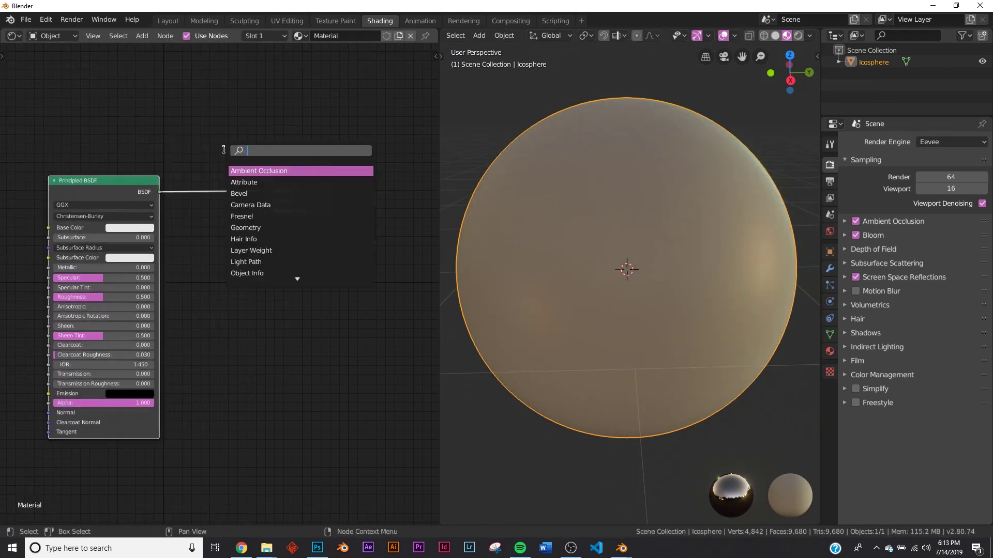
{"action": "type", "text": "mix"}
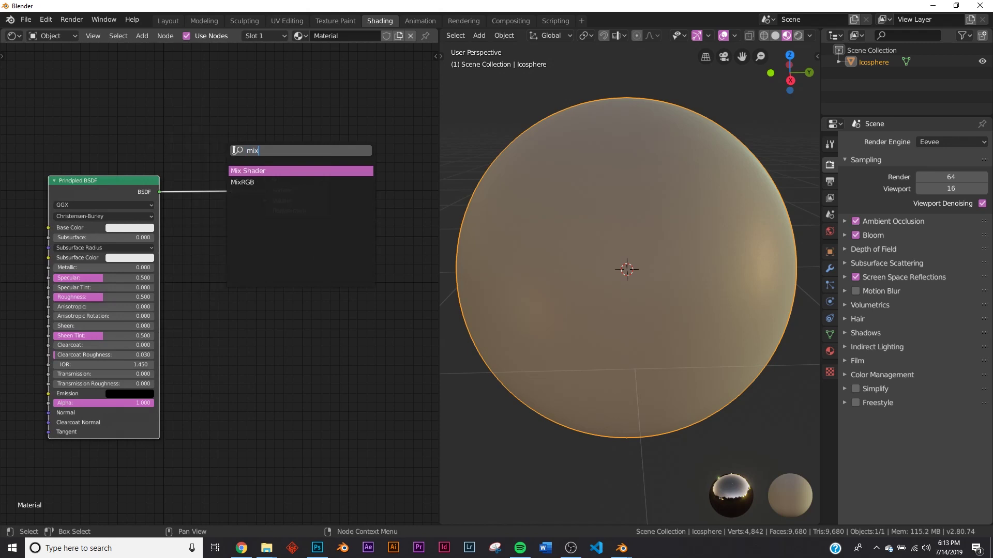
{"action": "key", "text": "Return"}
{"action": "left_click", "coordinate": [192, 177]}
Step: Add an Emission node below the Principled BSDF and connect it to the Mix Shader's second shader input
{"action": "key", "text": "shift+a"}
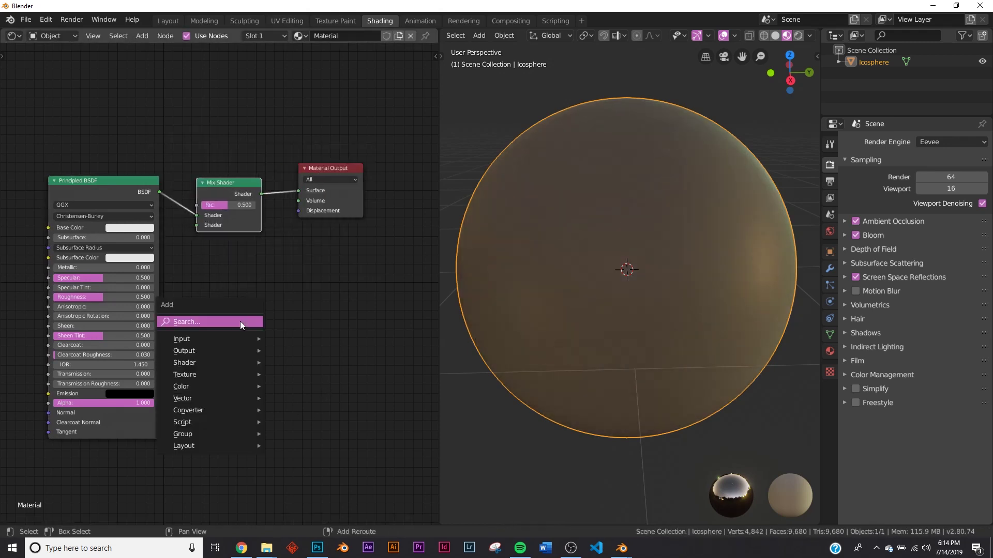
{"action": "type", "text": "semi"}
{"action": "key", "text": "Return"}
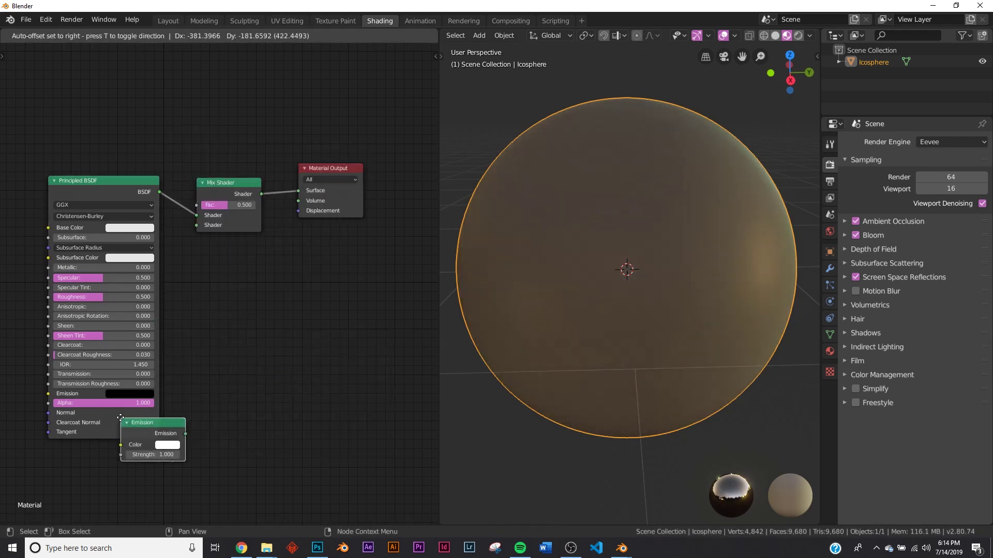
{"action": "left_click", "coordinate": [99, 458]}
{"action": "mouse_move", "coordinate": [132, 462]}
{"action": "left_mouse_down"}
{"action": "mouse_move", "coordinate": [226, 324]}
{"action": "mouse_move", "coordinate": [202, 228]}
{"action": "left_mouse_up"}
Step: Set the Emission node's strength to 30 and its colour to a saturated orange-red
{"action": "mouse_move", "coordinate": [226, 223]}
{"action": "middle_mouse_down"}
{"action": "mouse_move", "coordinate": [282, 177]}
{"action": "mouse_move", "coordinate": [260, 169]}
{"action": "mouse_move", "coordinate": [334, 95]}
{"action": "middle_mouse_up"}
{"action": "scroll", "coordinate": [252, 216], "scroll_direction": "up", "scroll_amount": 6}
{"action": "left_click", "coordinate": [173, 468]}
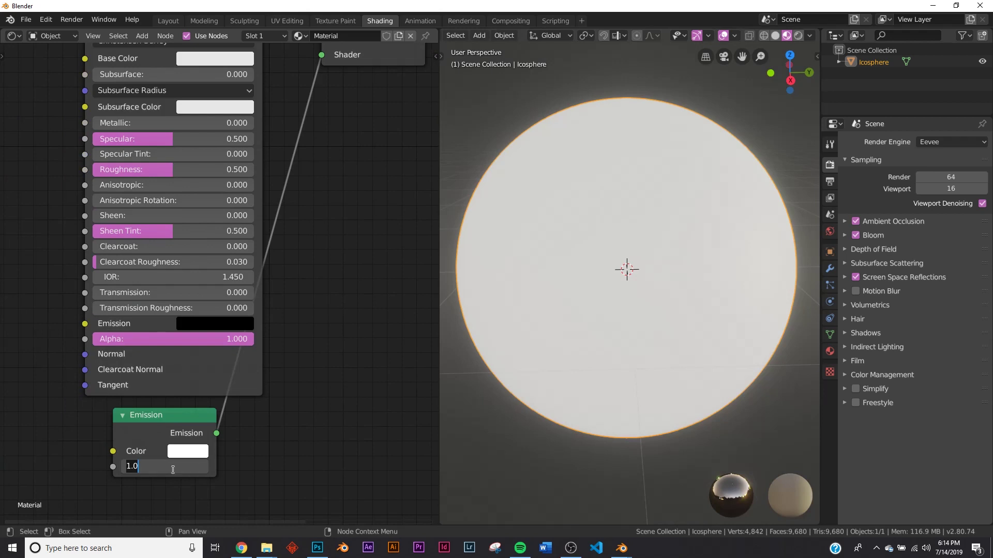
{"action": "type", "text": "30"}
{"action": "key", "text": "Return"}
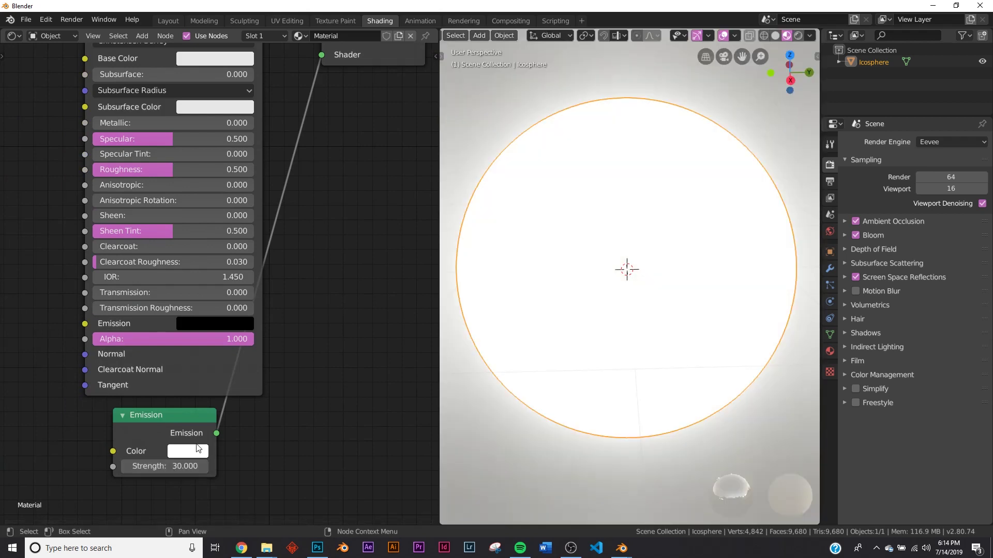
{"action": "left_click", "coordinate": [187, 450]}
{"action": "left_click", "coordinate": [211, 344]}
{"action": "left_click_drag", "start_coordinate": [212, 346], "coordinate": [213, 346]}
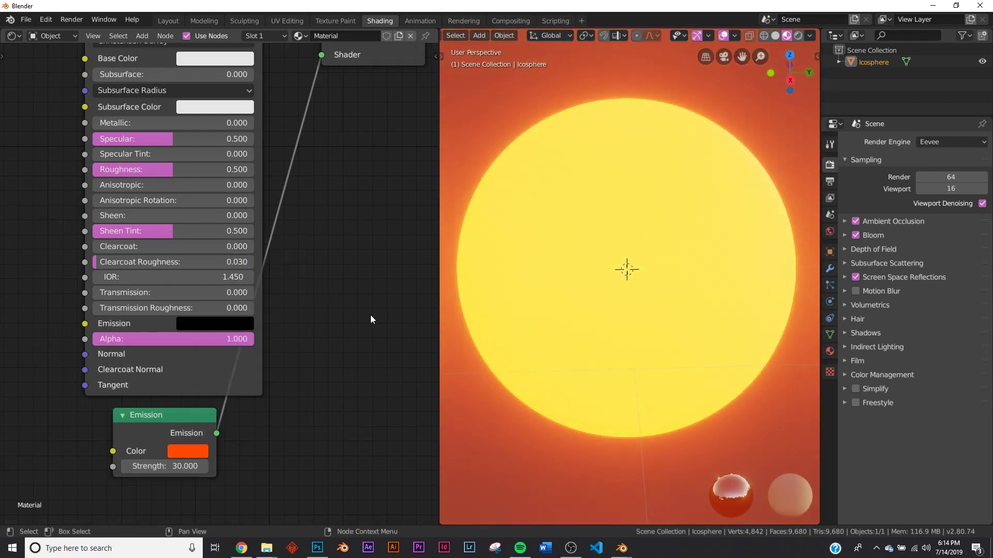
Step: Move the Mix Shader node higher and add a ColorRamp node above the Principled BSDF
{"action": "middle_click_drag", "start_coordinate": [636, 295], "coordinate": [619, 278]}
{"action": "middle_click_drag", "start_coordinate": [308, 215], "coordinate": [286, 369]}
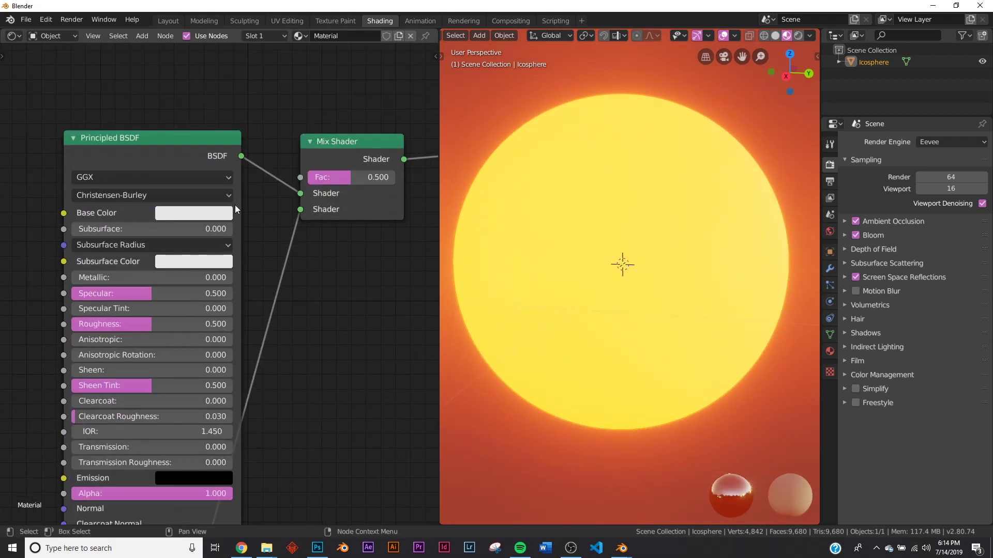
{"action": "mouse_move", "coordinate": [348, 177]}
{"action": "left_mouse_down"}
{"action": "mouse_move", "coordinate": [312, 177]}
{"action": "mouse_move", "coordinate": [365, 178]}
{"action": "mouse_move", "coordinate": [351, 177]}
{"action": "left_mouse_up"}
{"action": "middle_click_drag", "start_coordinate": [331, 143], "coordinate": [287, 313]}
{"action": "left_click_drag", "start_coordinate": [288, 312], "coordinate": [286, 223]}
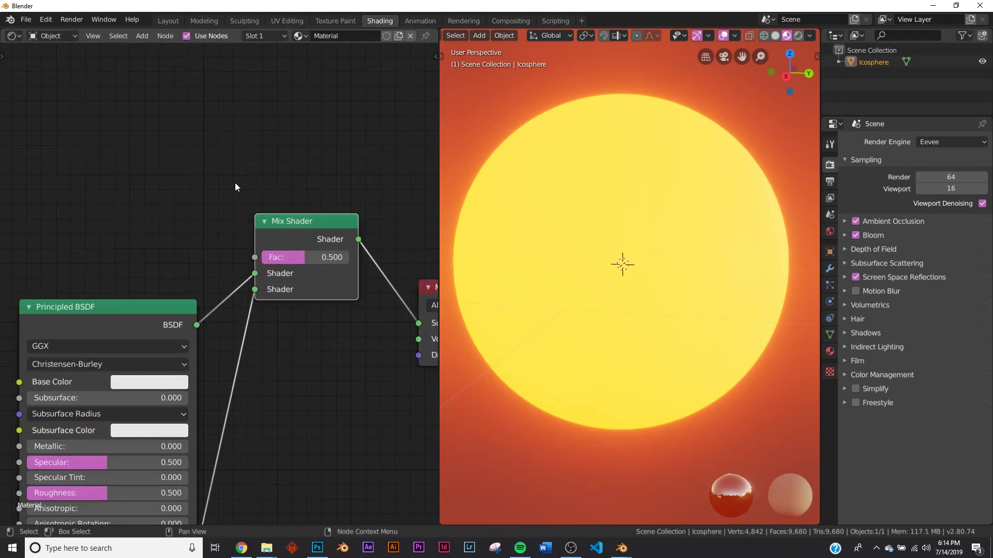
{"action": "middle_click_drag", "start_coordinate": [235, 186], "coordinate": [289, 192]}
{"action": "key", "text": "shift+a"}
{"action": "type", "text": "co"}
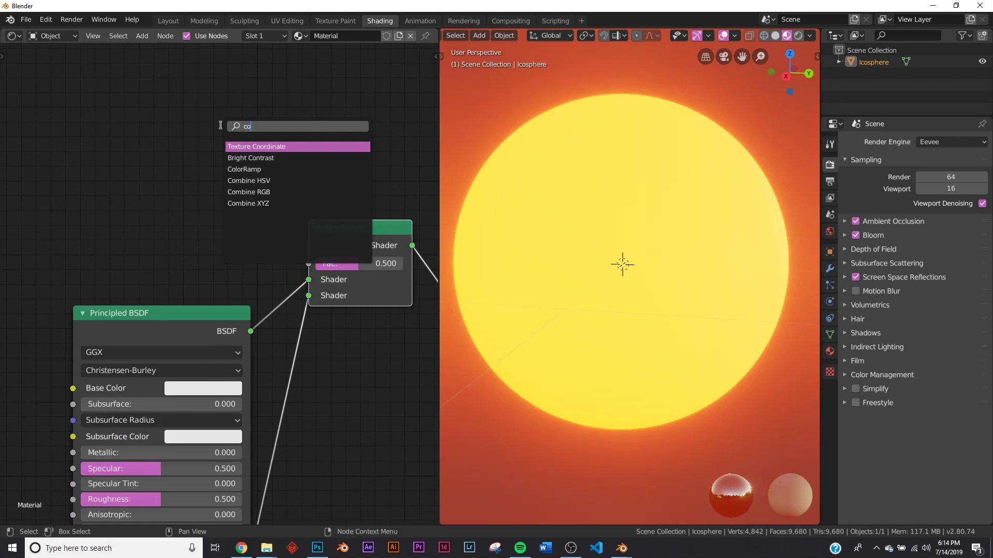
{"action": "type", "text": "l"}
{"action": "left_click", "coordinate": [252, 146]}
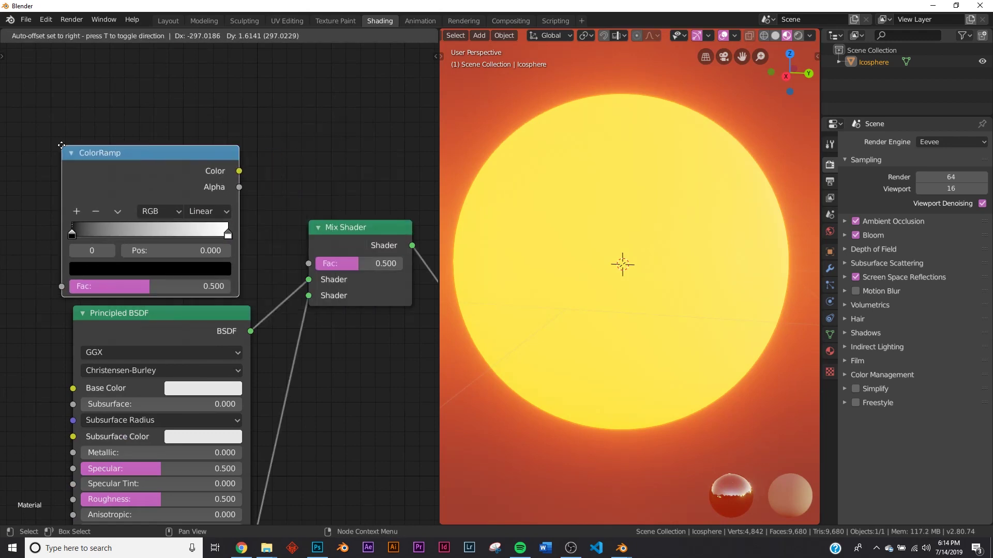
{"action": "left_click", "coordinate": [54, 138]}
Step: Add a Voronoi Texture node to the left of the ColorRamp
{"action": "middle_click_drag", "start_coordinate": [101, 209], "coordinate": [272, 192]}
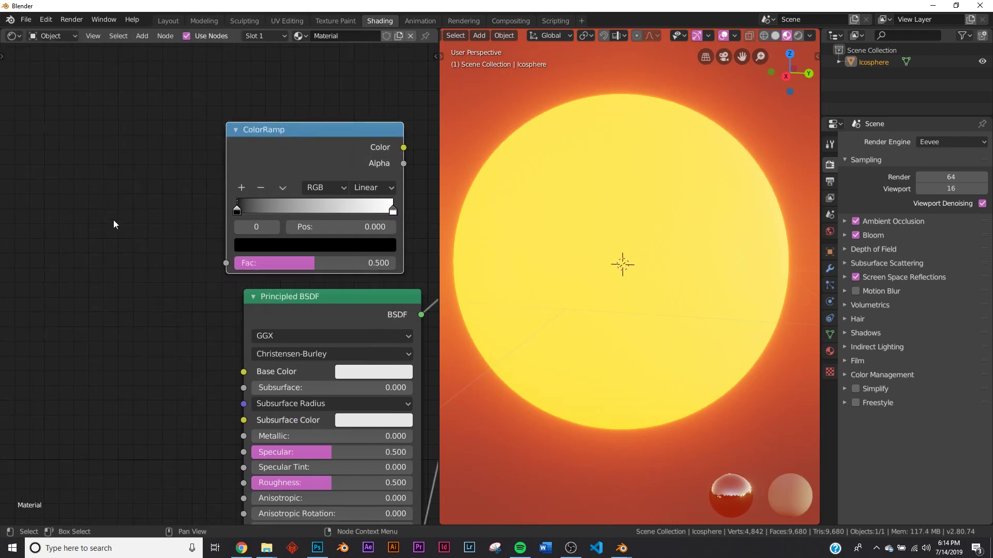
{"action": "middle_click_drag", "start_coordinate": [139, 216], "coordinate": [175, 216]}
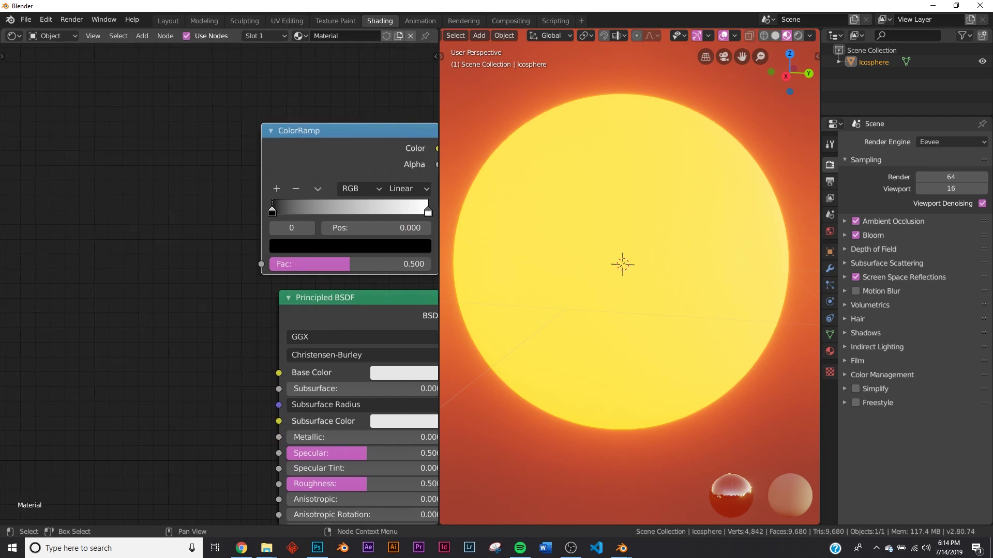
{"action": "key", "text": "shift+a"}
{"action": "type", "text": "vor"}
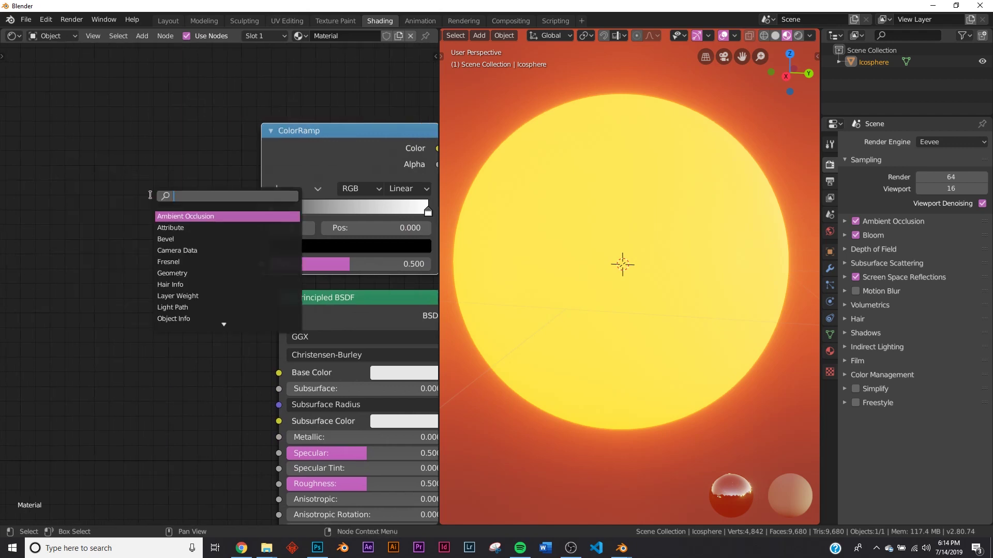
{"action": "left_click", "coordinate": [173, 216]}
{"action": "left_click", "coordinate": [181, 216]}
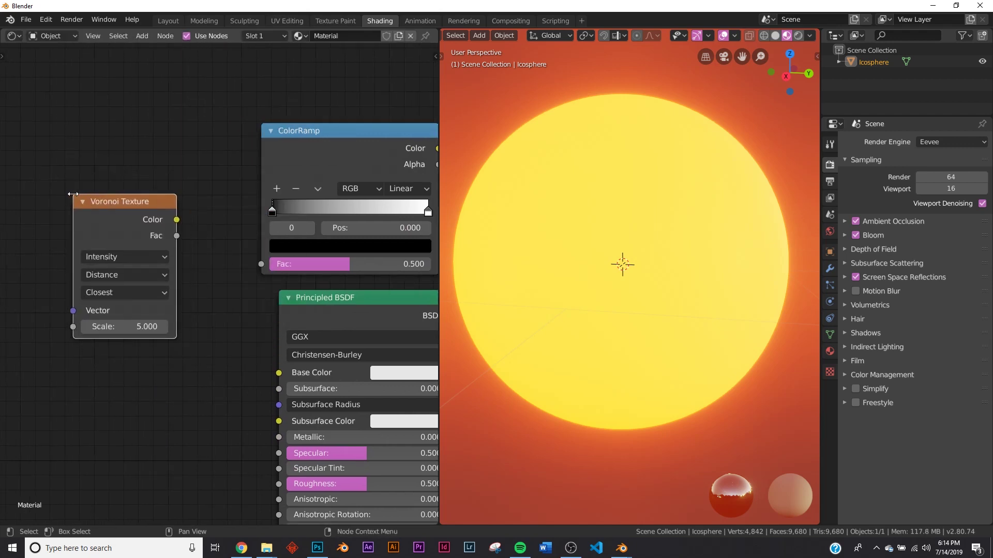
Step: Connect the Voronoi Texture's Color output to the ColorRamp's Fac, and the ColorRamp's Color output to the Mix Shader's Fac
{"action": "left_click_drag", "start_coordinate": [177, 221], "coordinate": [262, 264]}
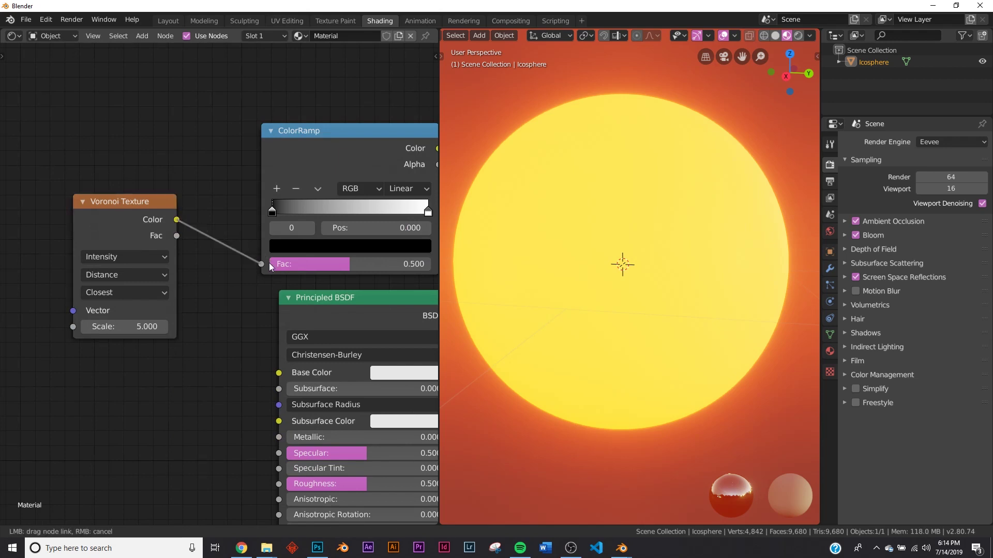
{"action": "scroll", "coordinate": [202, 245], "scroll_direction": "down", "scroll_amount": 1}
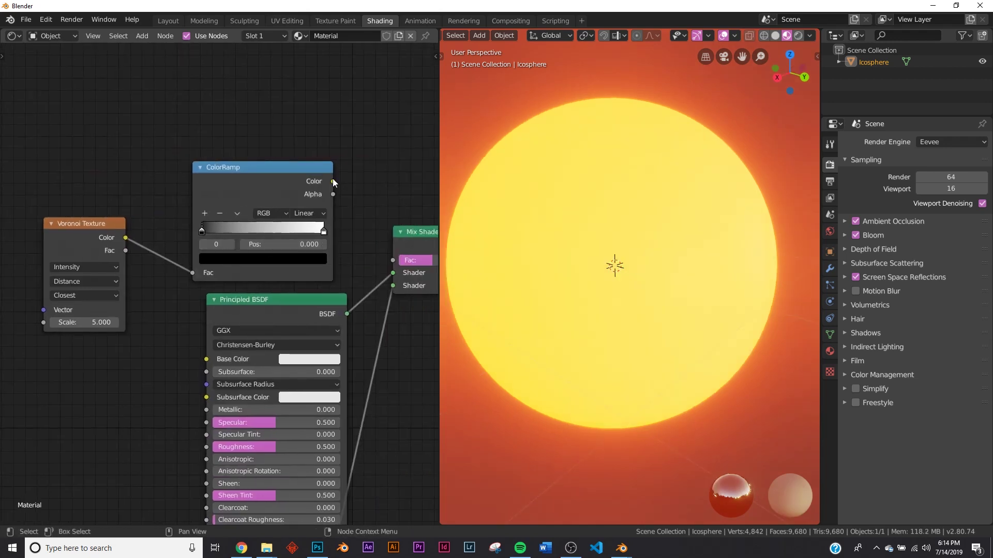
{"action": "left_click_drag", "start_coordinate": [333, 181], "coordinate": [393, 260]}
Step: Set the Voronoi Texture's scale to 7 and its feature output to Crackle
{"action": "middle_click_drag", "start_coordinate": [402, 261], "coordinate": [343, 260]}
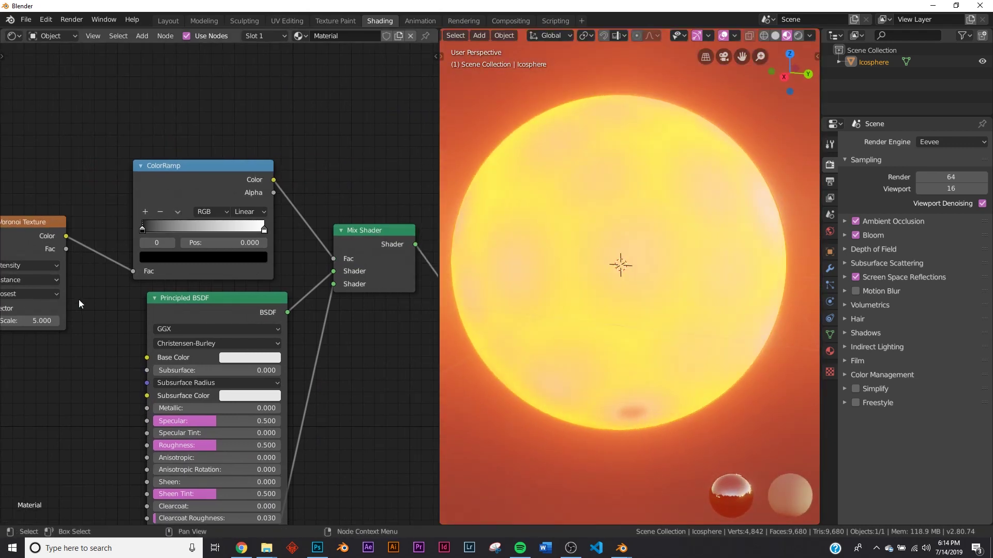
{"action": "scroll", "coordinate": [119, 283], "scroll_direction": "up", "scroll_amount": 4}
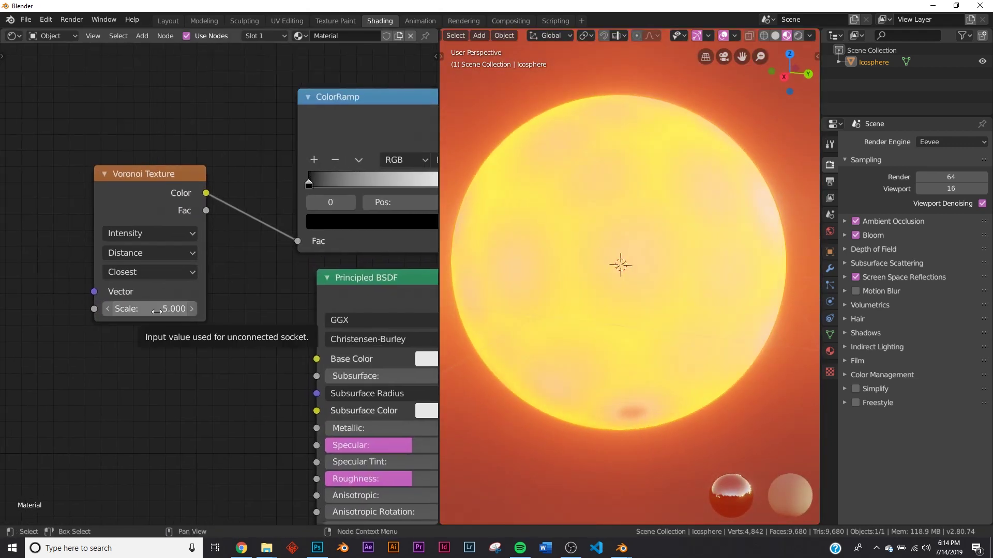
{"action": "left_click", "coordinate": [157, 312]}
{"action": "type", "text": "7"}
{"action": "key", "text": "Return"}
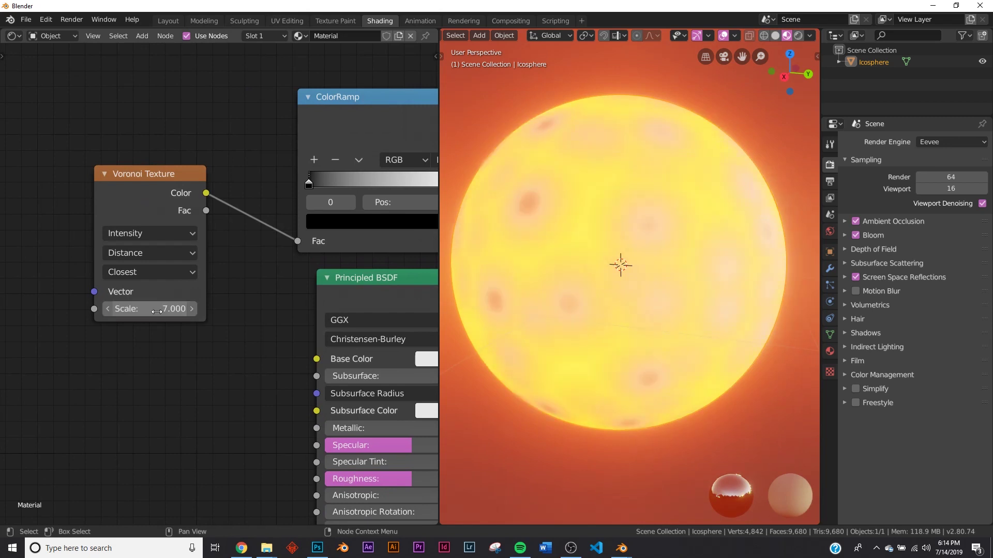
{"action": "left_click", "coordinate": [133, 273]}
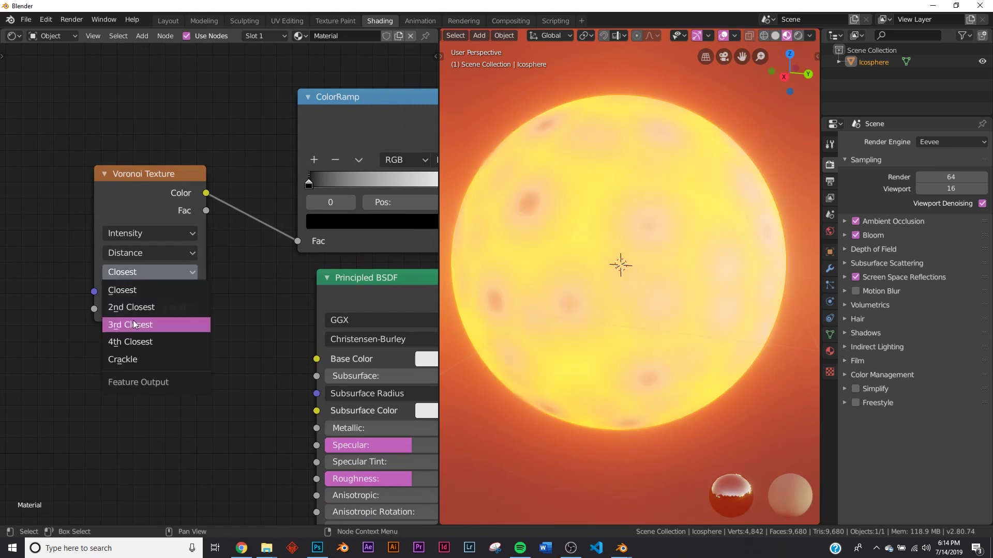
{"action": "left_click", "coordinate": [131, 359]}
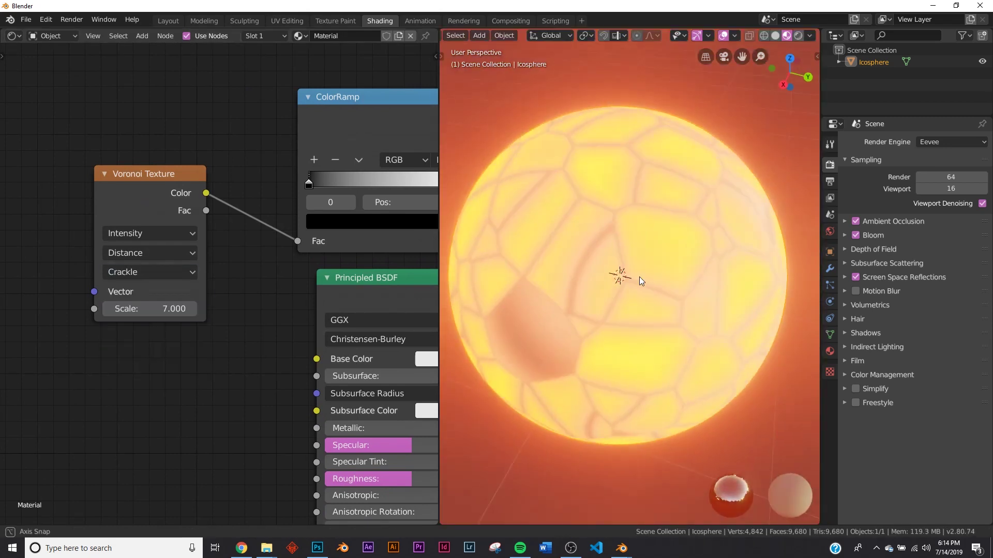
Step: Examine the crackle pattern on the glowing sphere up close and from several sides
{"action": "scroll", "coordinate": [639, 277], "scroll_direction": "up", "scroll_amount": 3}
{"action": "middle_click_drag", "start_coordinate": [672, 292], "coordinate": [631, 287]}
{"action": "scroll", "coordinate": [632, 287], "scroll_direction": "down", "scroll_amount": 4}
{"action": "scroll", "coordinate": [629, 287], "scroll_direction": "up", "scroll_amount": 3}
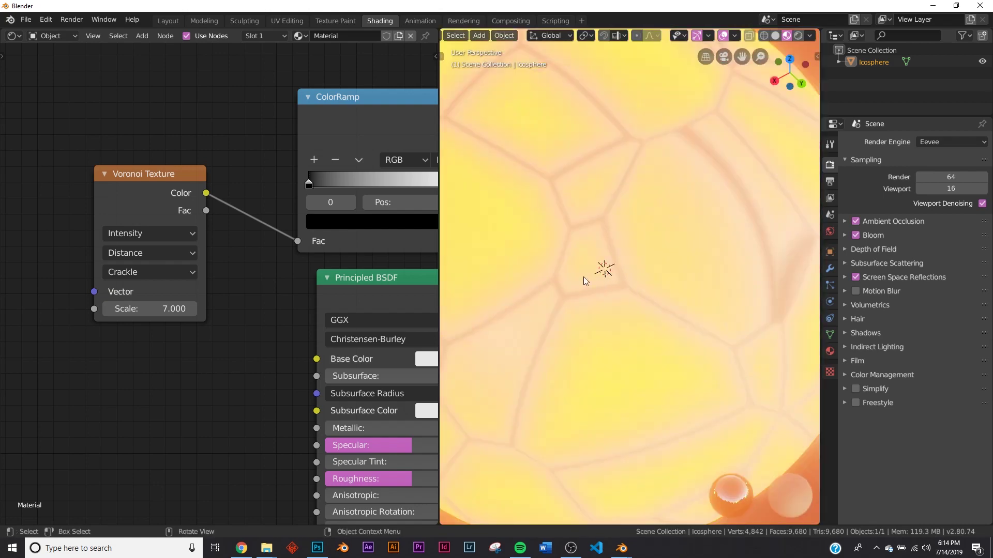
{"action": "scroll", "coordinate": [646, 293], "scroll_direction": "down", "scroll_amount": 8}
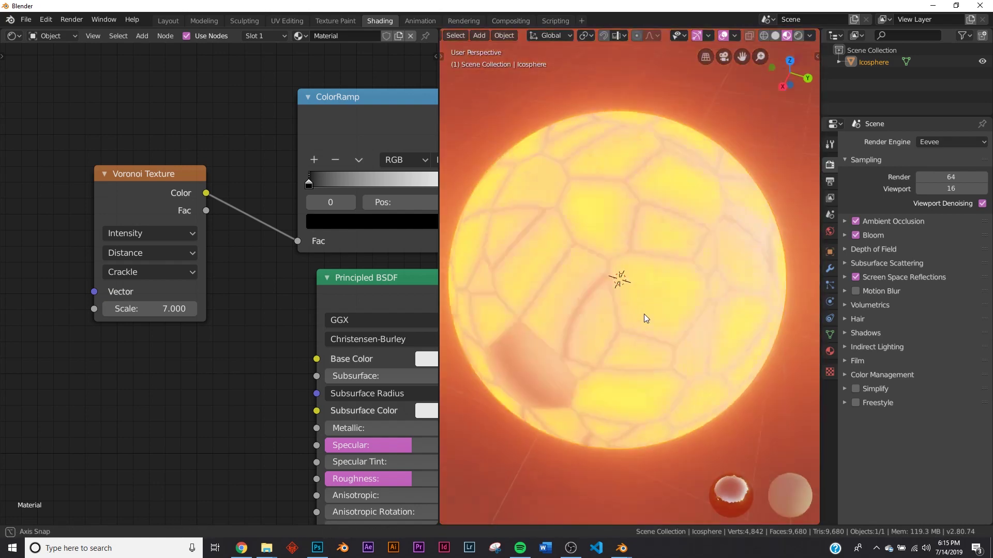
{"action": "middle_click_drag", "start_coordinate": [645, 317], "coordinate": [582, 301]}
{"action": "scroll", "coordinate": [579, 265], "scroll_direction": "up", "scroll_amount": 5}
{"action": "scroll", "coordinate": [580, 265], "scroll_direction": "down", "scroll_amount": 5}
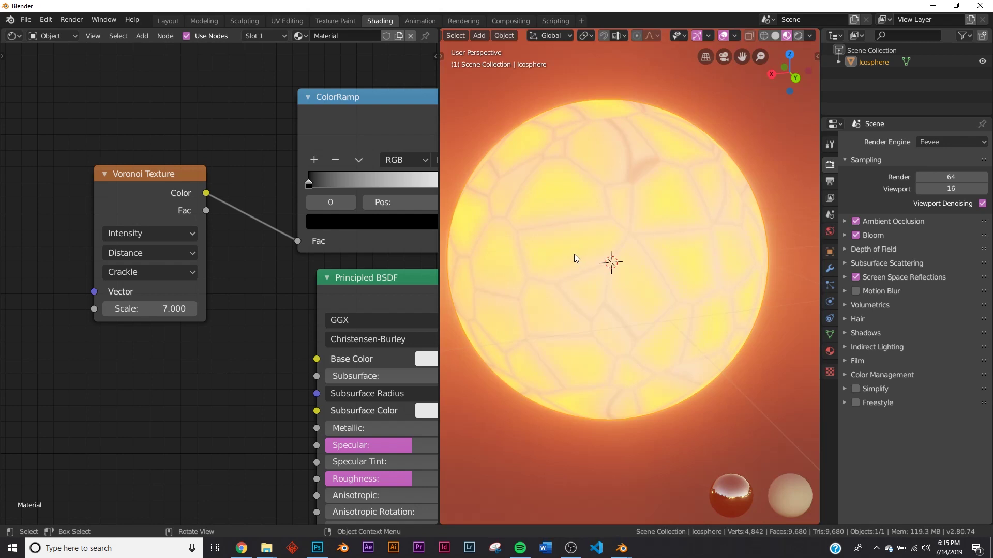
{"action": "middle_click_drag", "start_coordinate": [574, 257], "coordinate": [646, 282]}
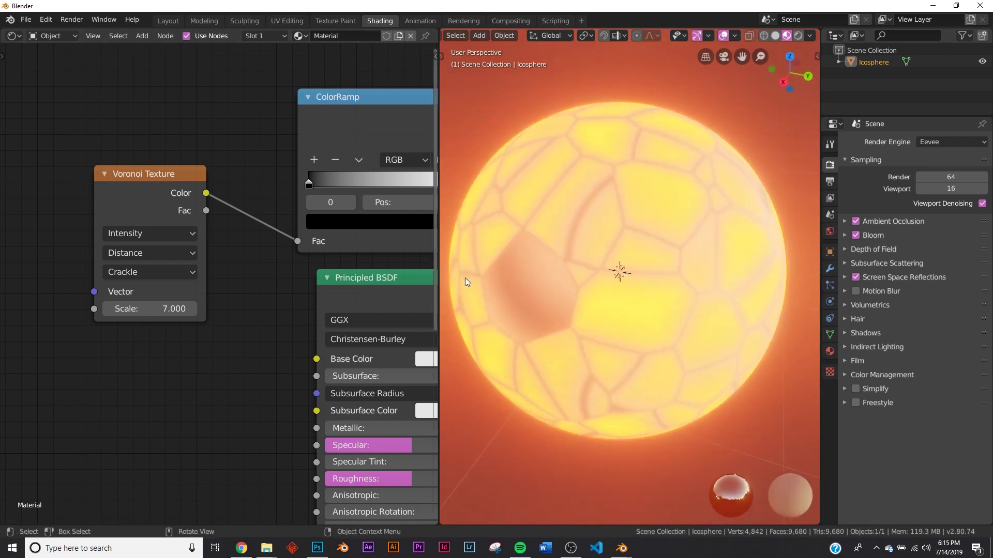
Step: Add a Texture Coordinate node to the left of the Voronoi Texture
{"action": "middle_click_drag", "start_coordinate": [578, 223], "coordinate": [628, 225]}
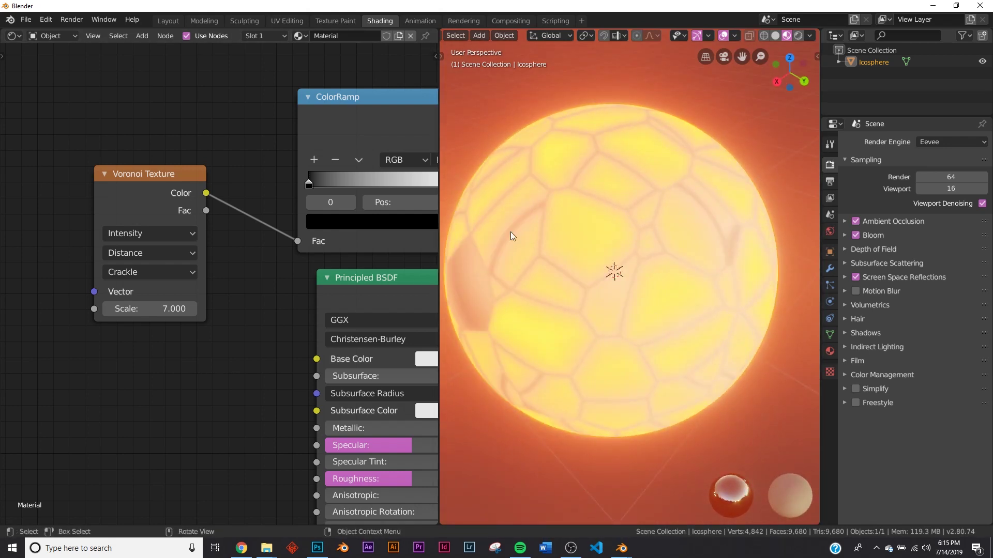
{"action": "scroll", "coordinate": [145, 243], "scroll_direction": "down", "scroll_amount": 1}
{"action": "middle_click_drag", "start_coordinate": [145, 243], "coordinate": [312, 237]}
{"action": "key", "text": "shift+a"}
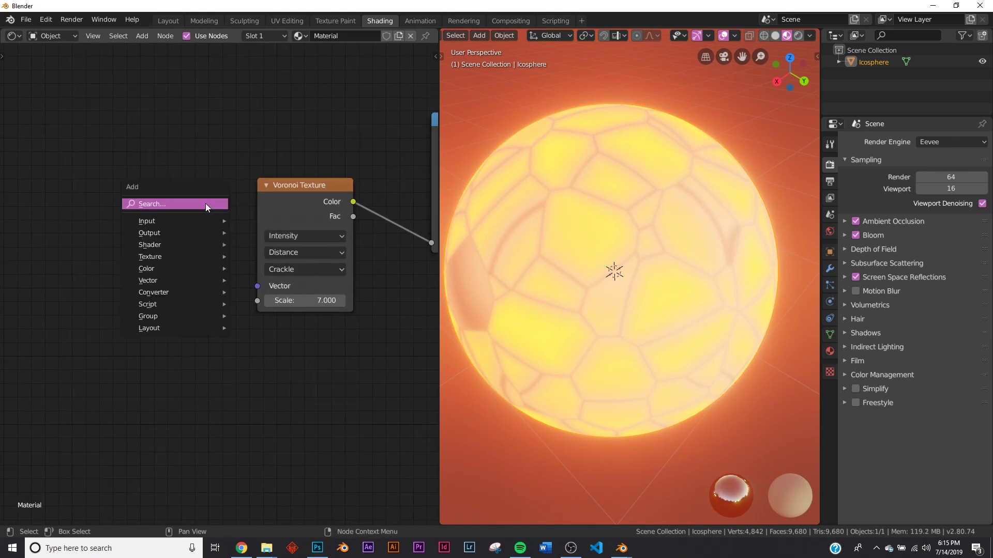
{"action": "key", "text": "shift+a"}
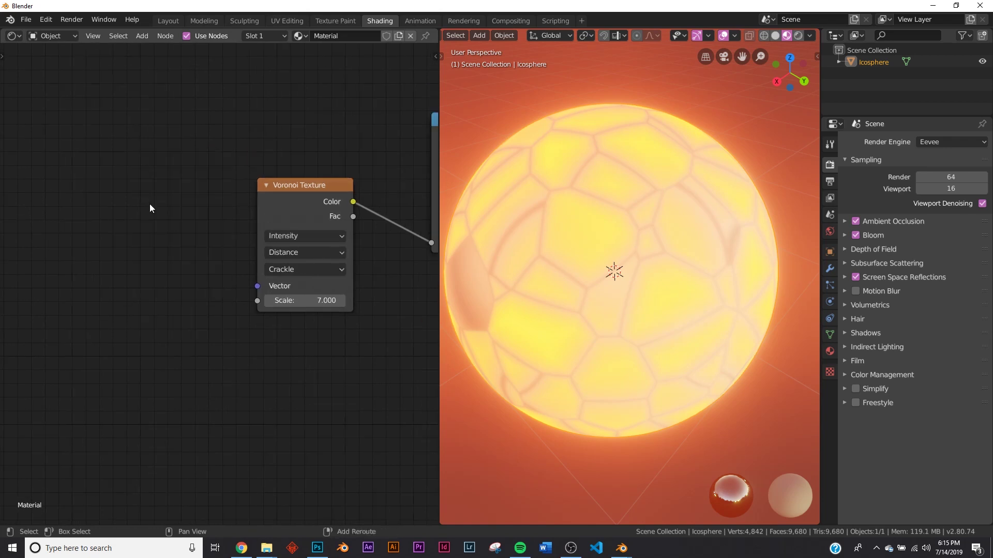
{"action": "key", "text": "shift+a"}
{"action": "left_click", "coordinate": [150, 204]}
{"action": "type", "text": "tex"}
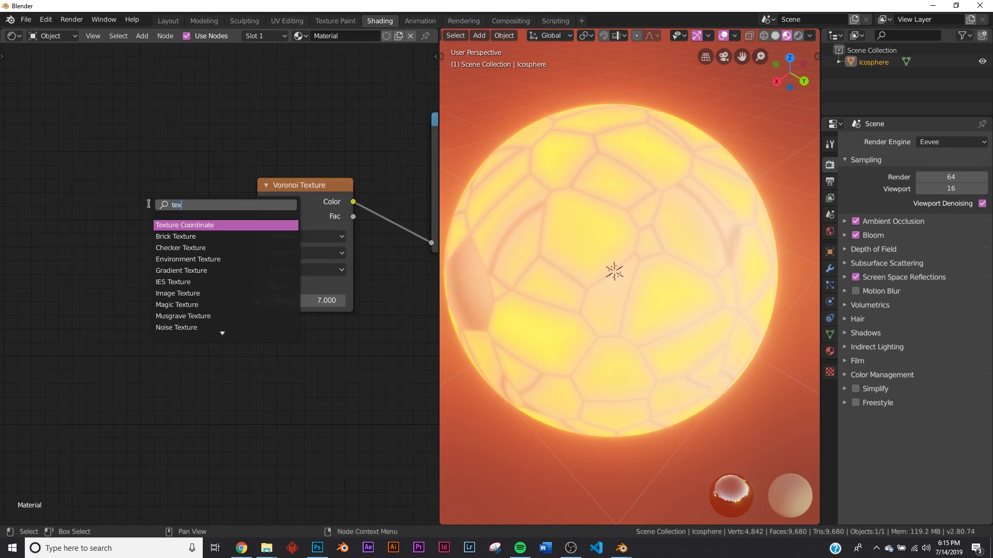
{"action": "key", "text": "Return"}
{"action": "left_click", "coordinate": [37, 182]}
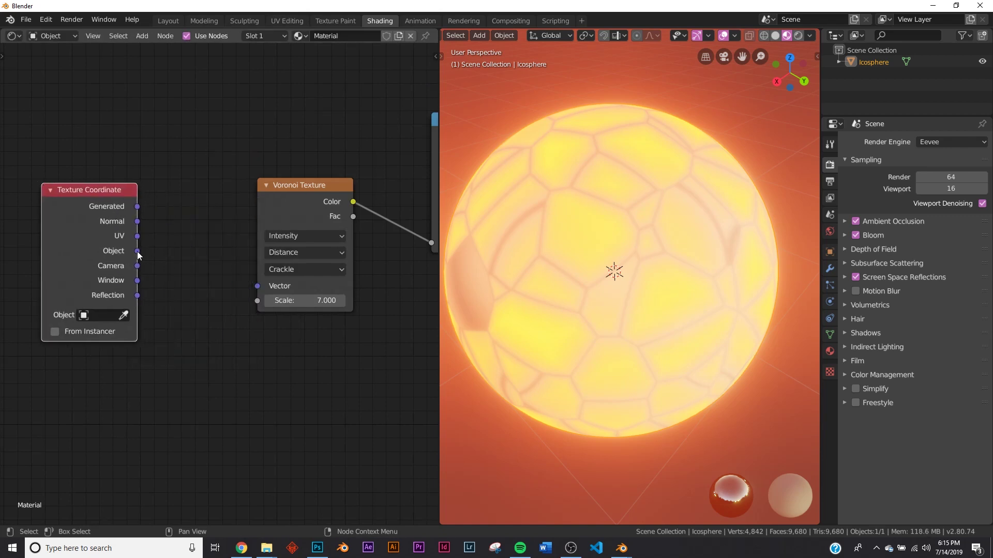
Step: Connect the Texture Coordinate's Object output to the Voronoi Texture's Vector input and check the pattern around the sphere
{"action": "left_click_drag", "start_coordinate": [137, 251], "coordinate": [261, 286]}
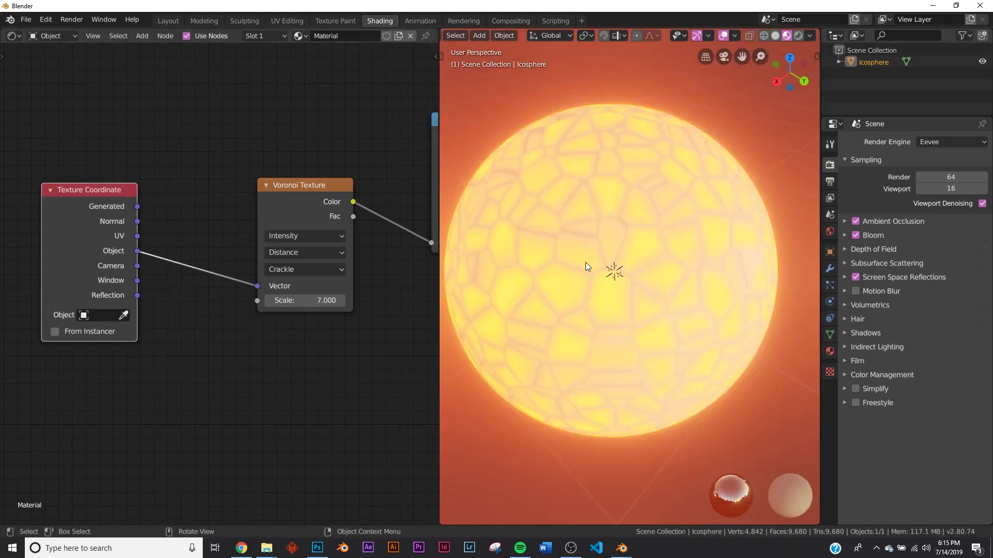
{"action": "middle_click_drag", "start_coordinate": [586, 262], "coordinate": [553, 305]}
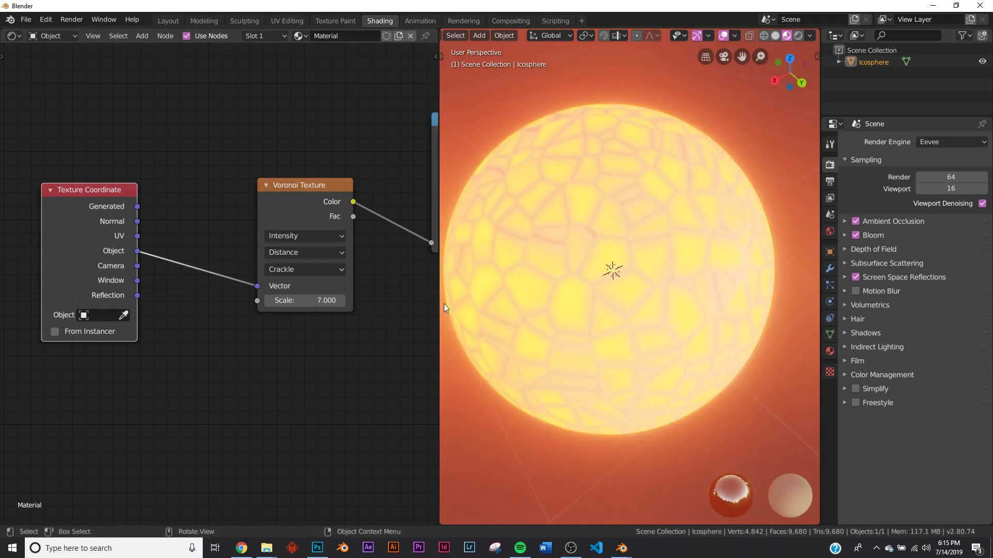
{"action": "middle_click_drag", "start_coordinate": [595, 295], "coordinate": [553, 290]}
{"action": "middle_click_drag", "start_coordinate": [344, 261], "coordinate": [288, 285]}
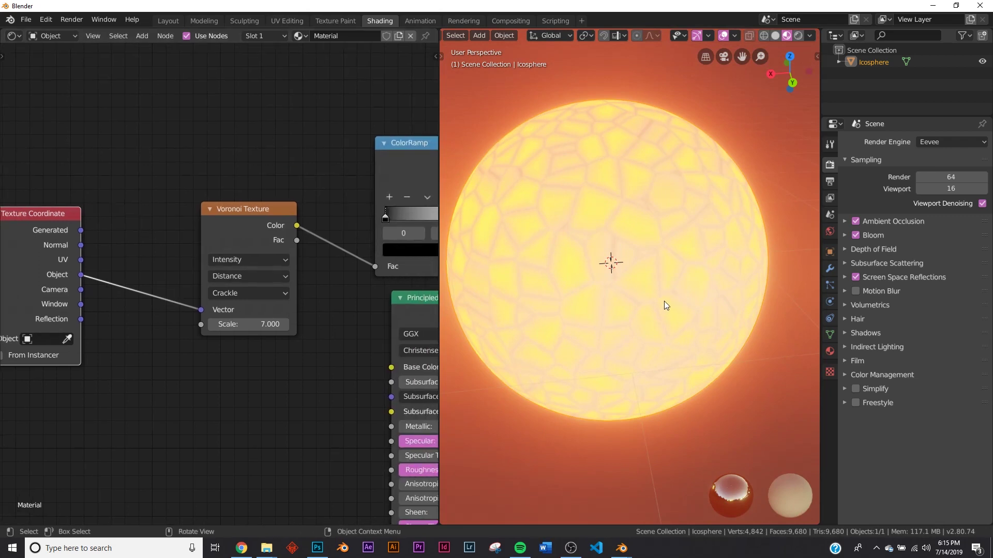
{"action": "middle_click_drag", "start_coordinate": [664, 301], "coordinate": [712, 305]}
Step: Darken the Principled BSDF's base color to a mid grey and set its roughness to 0.717
{"action": "middle_click_drag", "start_coordinate": [362, 295], "coordinate": [207, 294]}
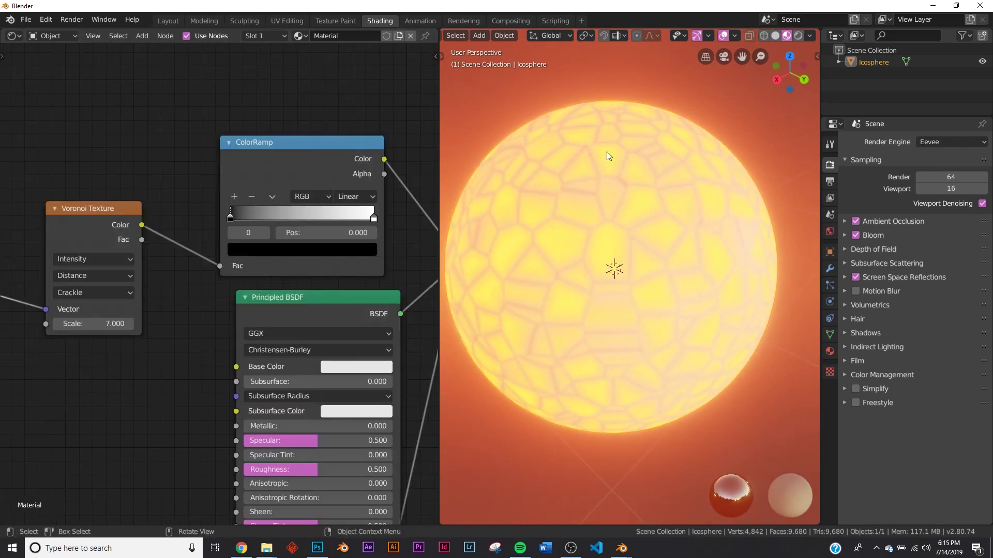
{"action": "left_click", "coordinate": [368, 367]}
{"action": "left_click_drag", "start_coordinate": [434, 208], "coordinate": [438, 219]}
{"action": "middle_click_drag", "start_coordinate": [574, 276], "coordinate": [649, 283]}
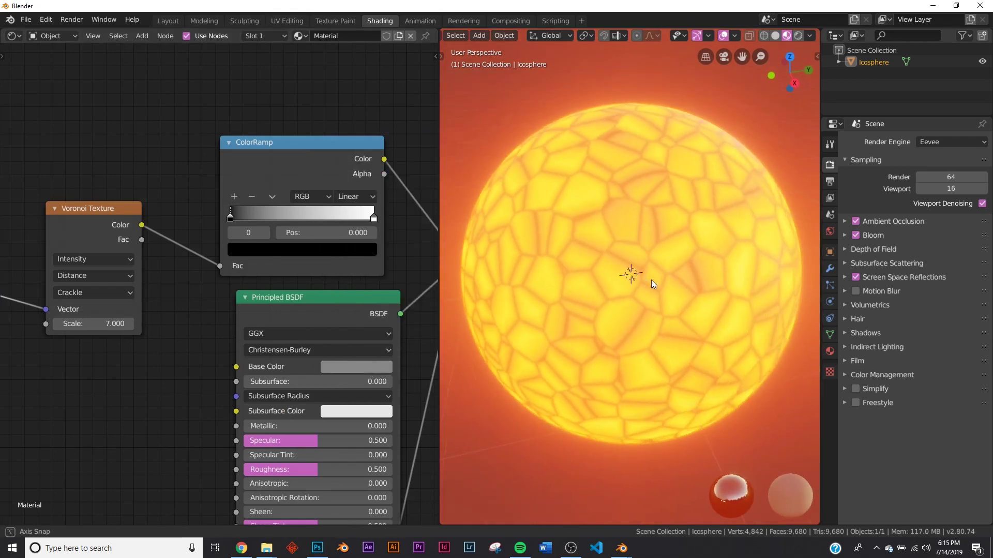
{"action": "middle_click_drag", "start_coordinate": [331, 441], "coordinate": [342, 328]}
{"action": "left_click_drag", "start_coordinate": [308, 356], "coordinate": [340, 355]}
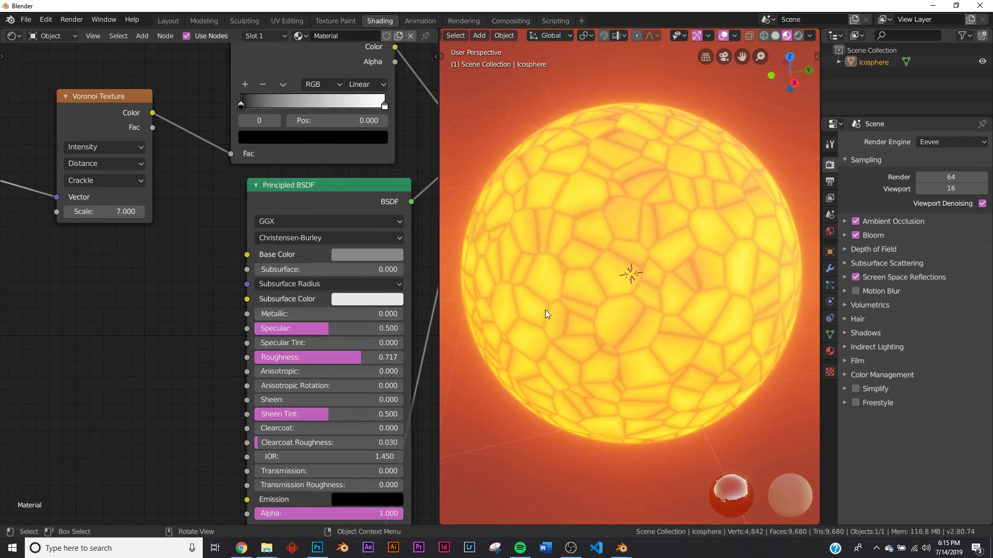
Step: Move the Texture Coordinate node farther left to make room before the Voronoi Texture
{"action": "middle_click_drag", "start_coordinate": [15, 309], "coordinate": [351, 303]}
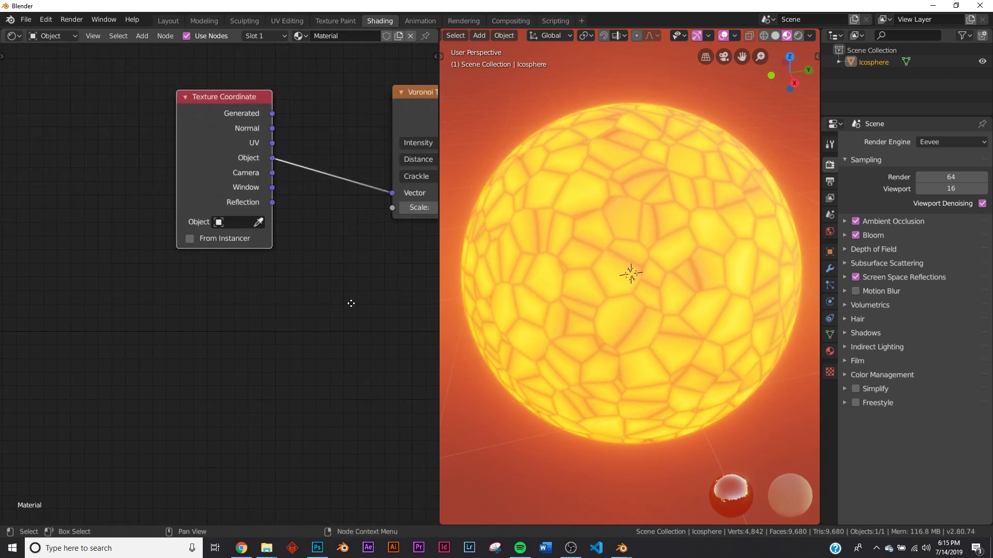
{"action": "left_click_drag", "start_coordinate": [252, 113], "coordinate": [168, 125]}
{"action": "scroll", "coordinate": [644, 269], "scroll_direction": "up", "scroll_amount": 8}
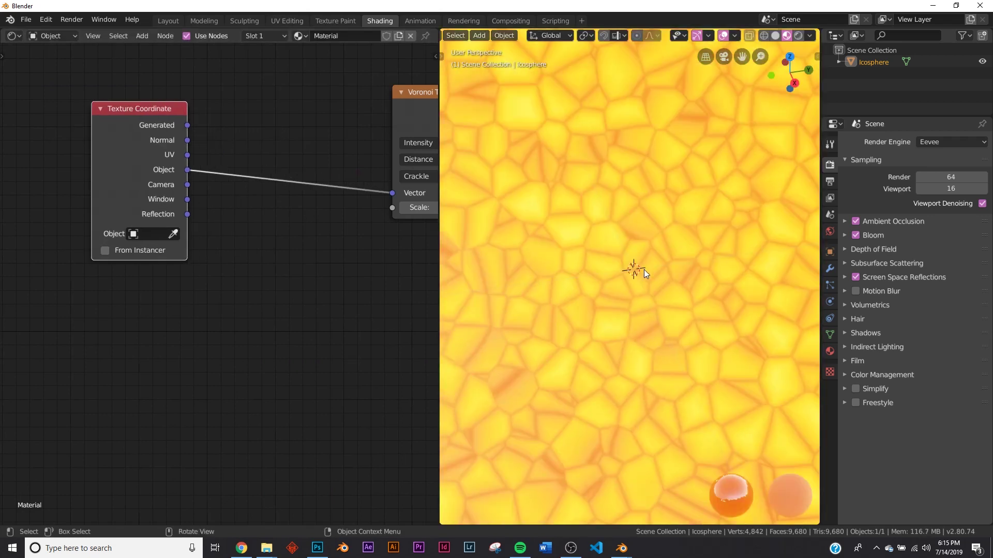
{"action": "scroll", "coordinate": [572, 252], "scroll_direction": "down", "scroll_amount": 4}
{"action": "middle_click_drag", "start_coordinate": [349, 284], "coordinate": [290, 326]}
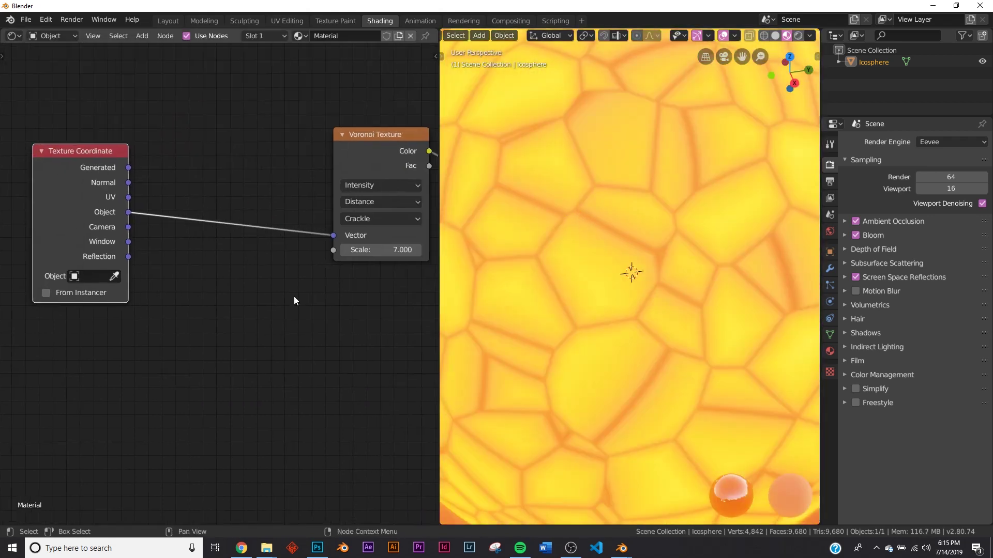
Step: Insert a Noise Texture node into the link between the Texture Coordinate and the Voronoi Texture
{"action": "key", "text": "shift+a"}
{"action": "left_click", "coordinate": [244, 182]}
{"action": "type", "text": "noi"}
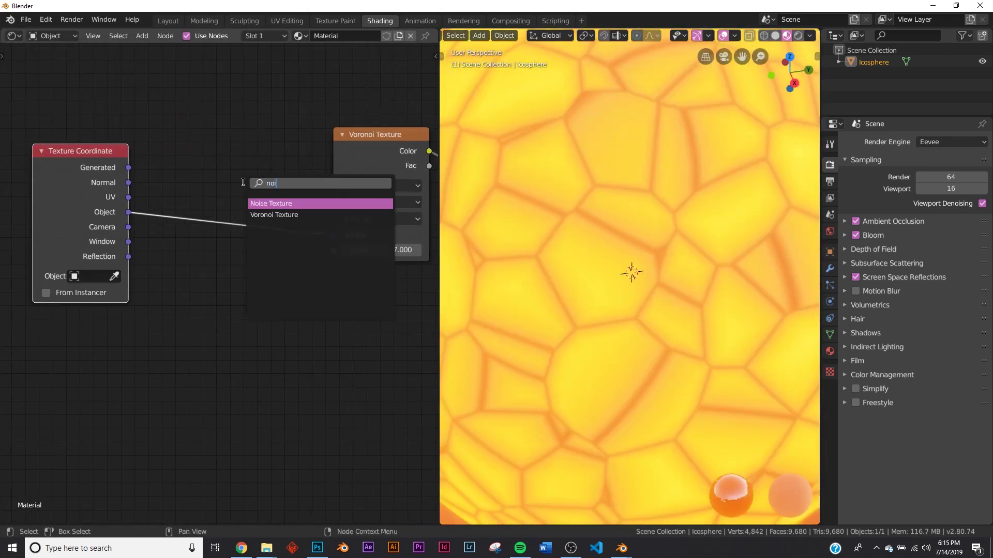
{"action": "left_click", "coordinate": [251, 201]}
{"action": "left_click", "coordinate": [199, 192]}
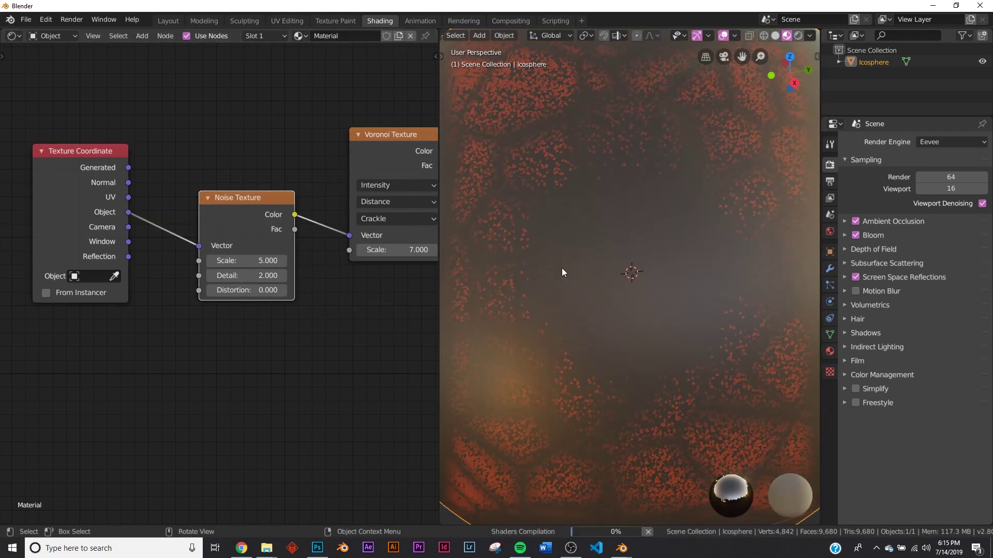
{"action": "scroll", "coordinate": [567, 269], "scroll_direction": "down", "scroll_amount": 2}
{"action": "middle_click_drag", "start_coordinate": [638, 269], "coordinate": [605, 278]}
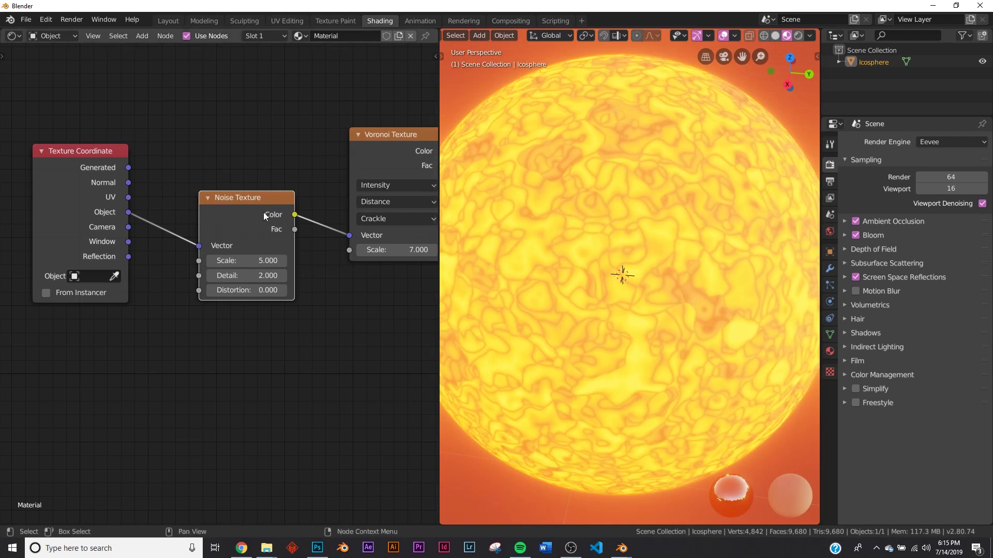
Step: Insert a MixRGB node between the Noise Texture and Voronoi Texture, and connect the Texture Coordinate's Object output to its Color2
{"action": "left_click_drag", "start_coordinate": [249, 191], "coordinate": [218, 191]}
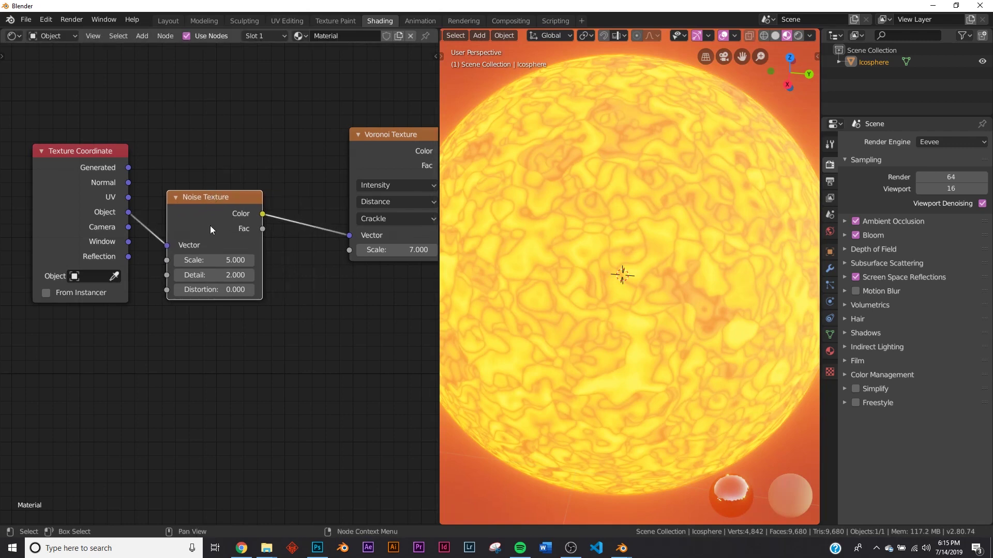
{"action": "key", "text": "shift+a"}
{"action": "type", "text": "s"}
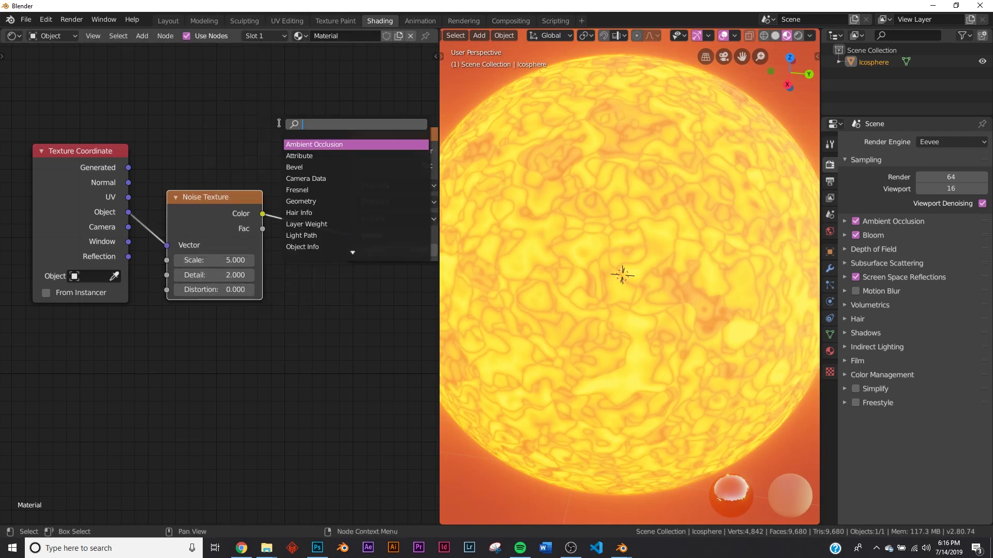
{"action": "type", "text": "mix"}
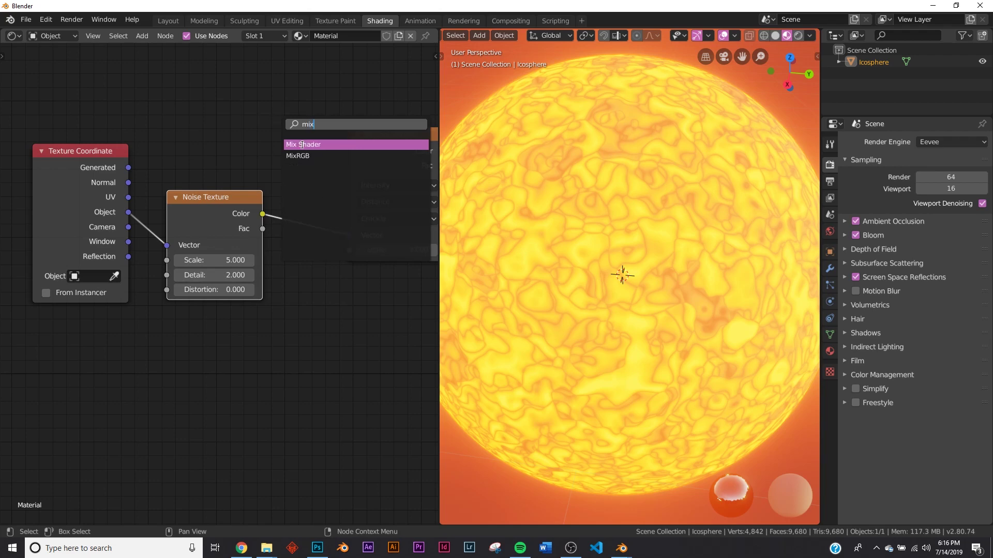
{"action": "left_click", "coordinate": [298, 156]}
{"action": "left_click", "coordinate": [266, 186]}
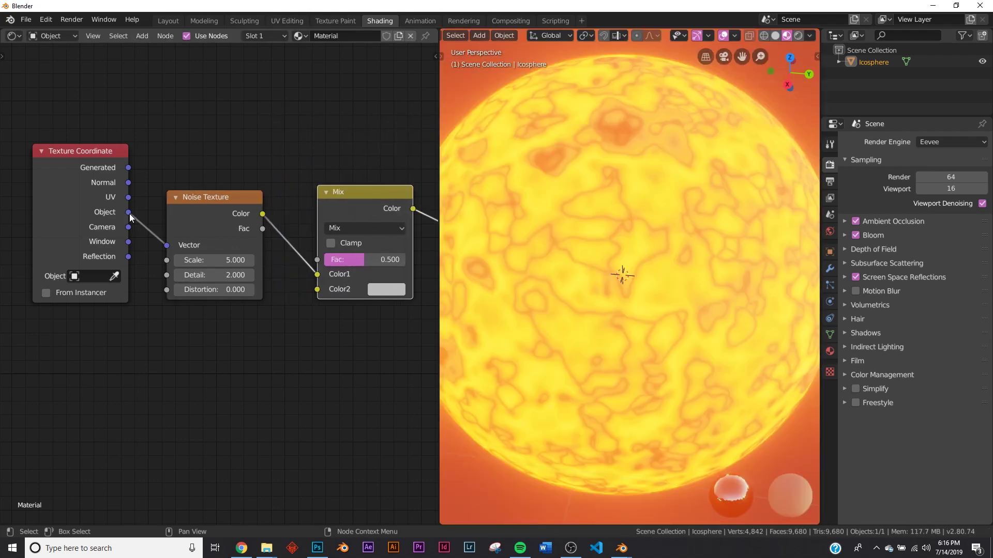
{"action": "left_click_drag", "start_coordinate": [128, 213], "coordinate": [337, 290]}
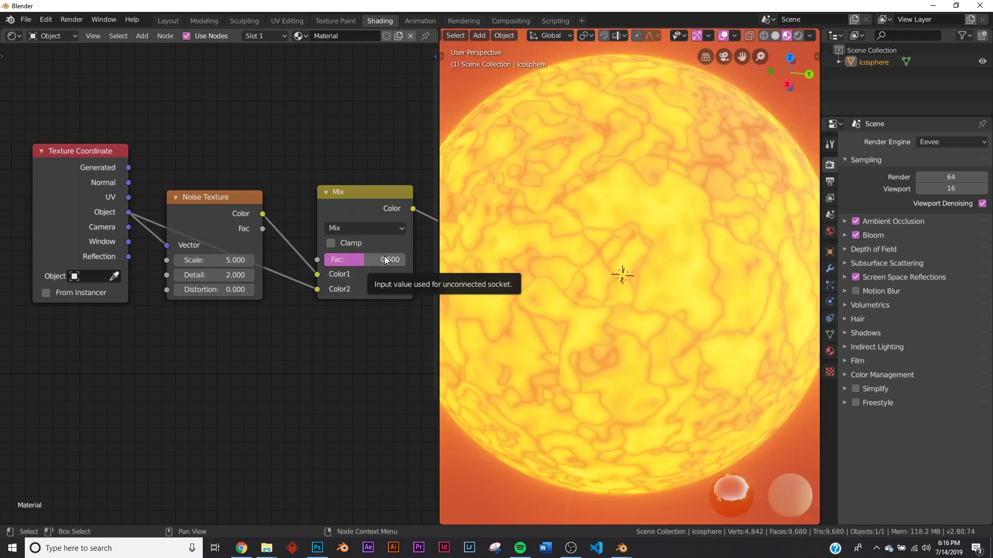
Step: Compare Mix factors of 0 and 1, and move the Noise Texture and Voronoi Texture nodes upward to tidy the layout
{"action": "left_click_drag", "start_coordinate": [384, 256], "coordinate": [342, 256]}
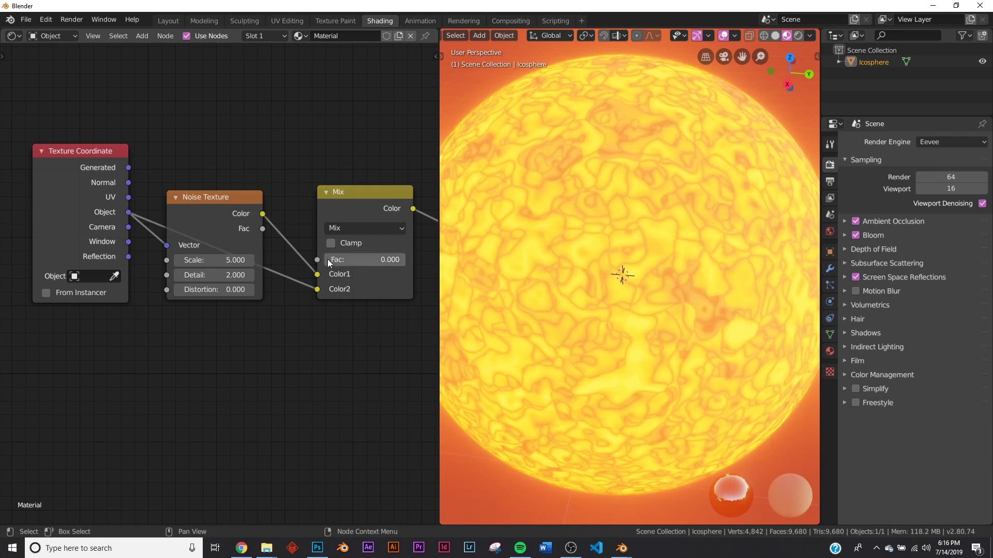
{"action": "left_click_drag", "start_coordinate": [223, 201], "coordinate": [229, 102]}
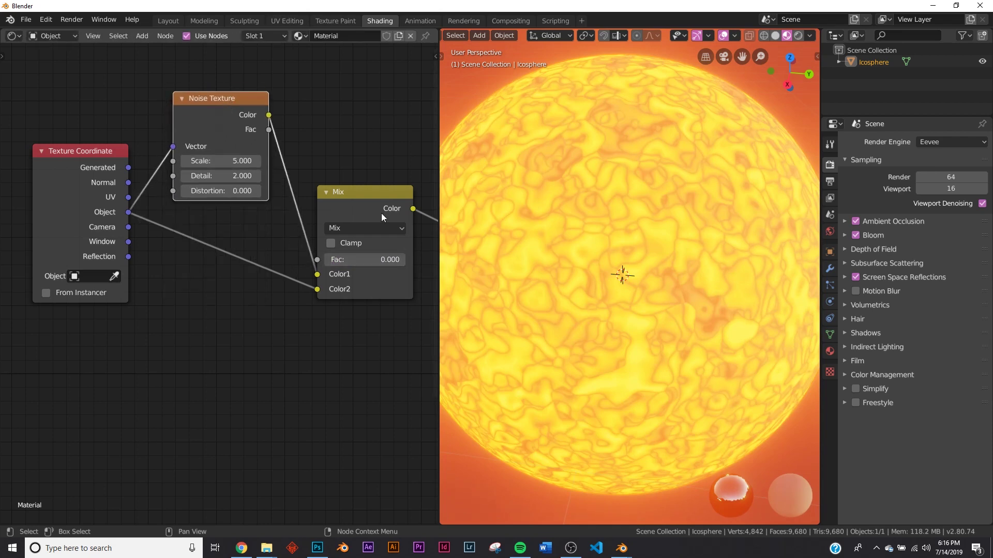
{"action": "left_click_drag", "start_coordinate": [343, 259], "coordinate": [375, 251]}
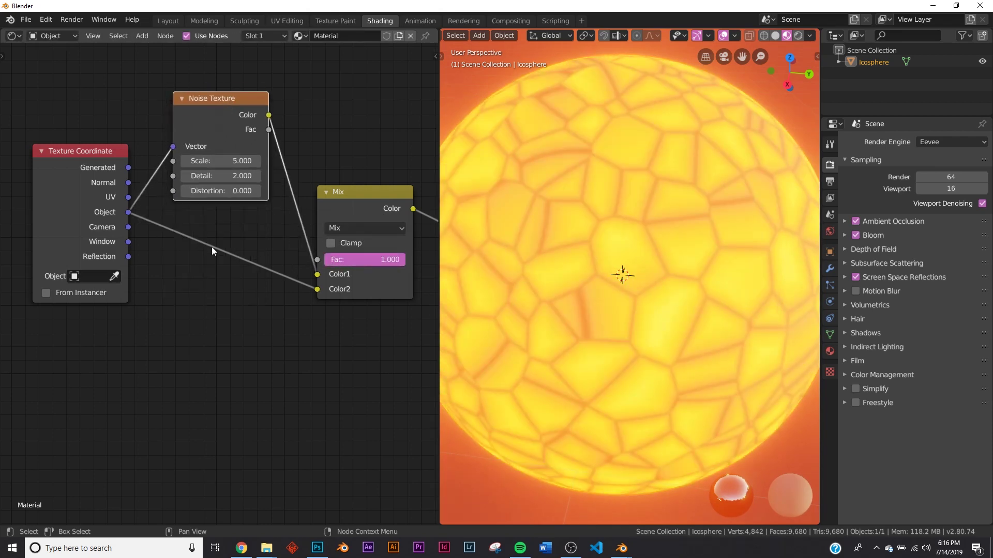
{"action": "scroll", "coordinate": [149, 276], "scroll_direction": "down", "scroll_amount": 3}
{"action": "left_click_drag", "start_coordinate": [340, 216], "coordinate": [337, 170]}
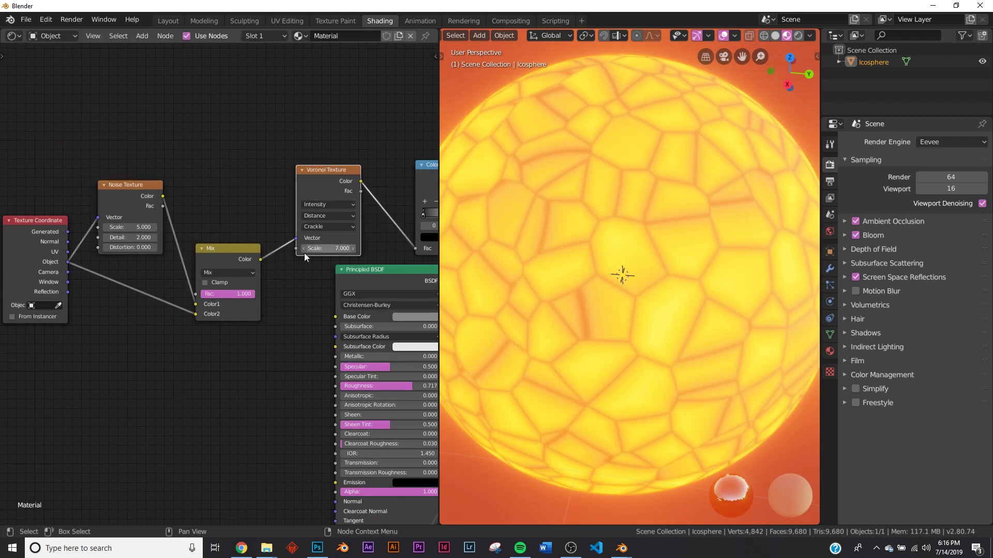
Step: Lower the Mix node's factor to 0.848
{"action": "scroll", "coordinate": [220, 290], "scroll_direction": "up", "scroll_amount": 8}
{"action": "middle_click_drag", "start_coordinate": [103, 256], "coordinate": [227, 248]}
{"action": "middle_click_drag", "start_coordinate": [339, 272], "coordinate": [294, 277]}
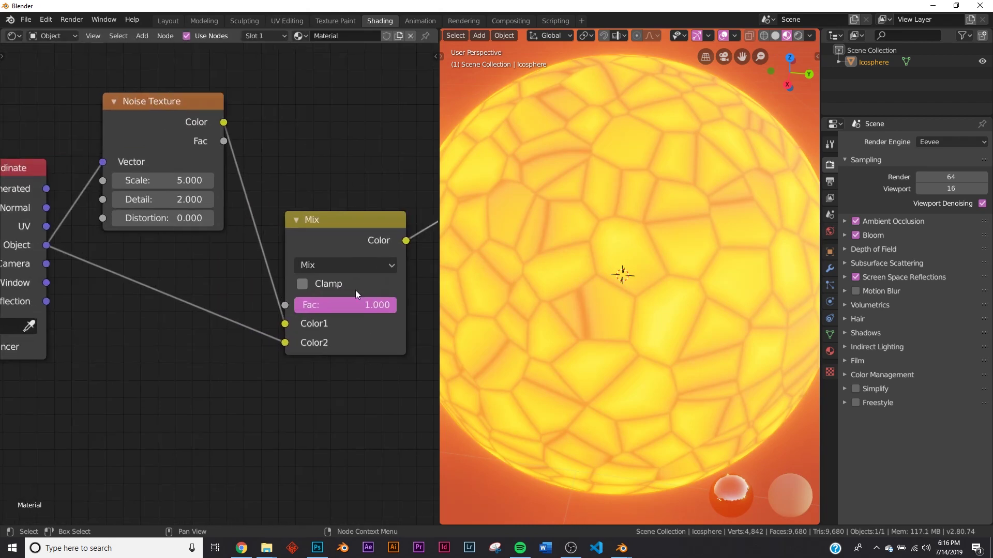
{"action": "left_click_drag", "start_coordinate": [357, 304], "coordinate": [342, 305]}
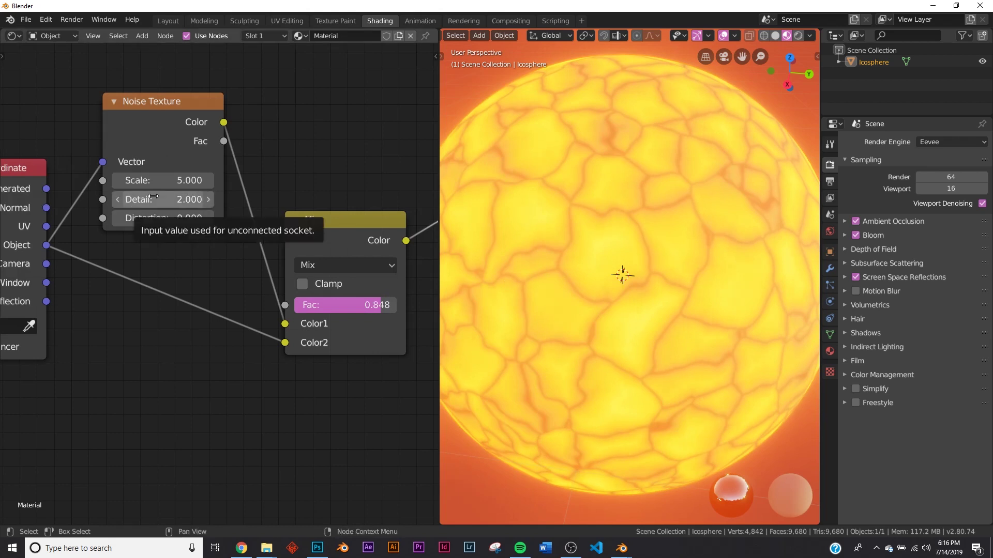
Step: Set the Noise Texture's detail to 16 and its scale to 6.9
{"action": "left_click_drag", "start_coordinate": [153, 196], "coordinate": [427, 194]}
{"action": "scroll", "coordinate": [427, 194], "scroll_direction": "up", "scroll_amount": 1}
{"action": "scroll", "coordinate": [568, 224], "scroll_direction": "up", "scroll_amount": 4}
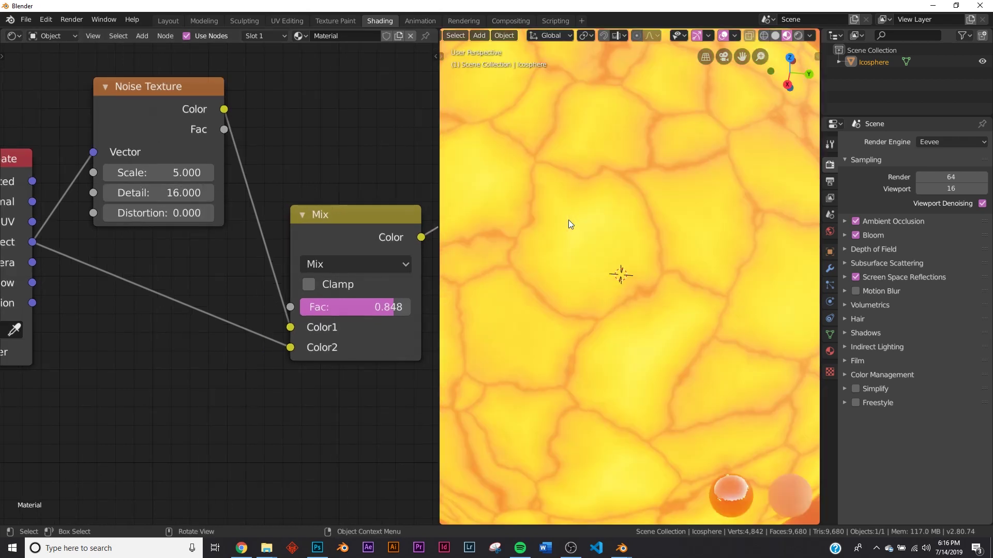
{"action": "left_click_drag", "start_coordinate": [150, 173], "coordinate": [189, 173]}
{"action": "scroll", "coordinate": [631, 269], "scroll_direction": "down", "scroll_amount": 5}
{"action": "scroll", "coordinate": [630, 269], "scroll_direction": "up", "scroll_amount": 3}
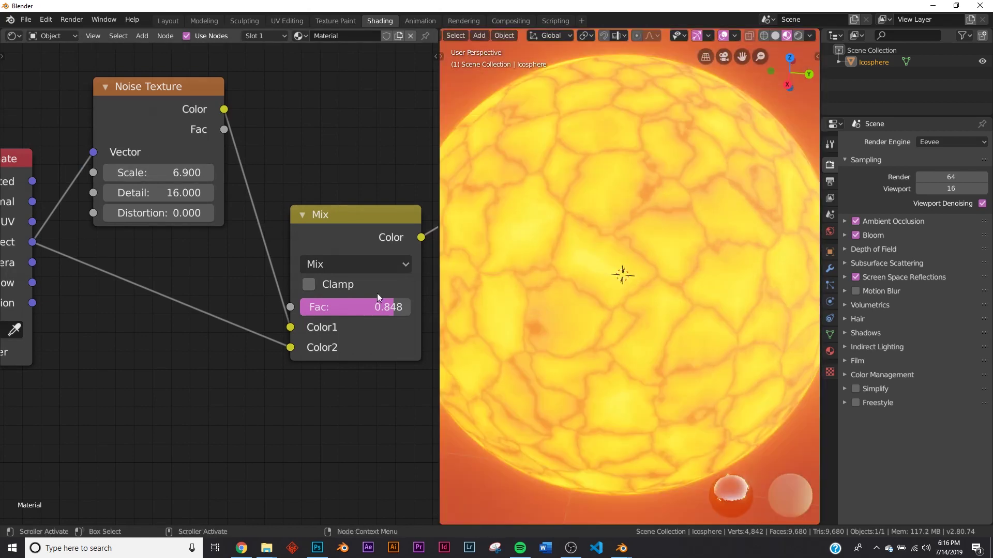
Step: Fine-tune the Mix node's factor to 0.826 and check the distorted cracks on the sphere
{"action": "left_click_drag", "start_coordinate": [377, 306], "coordinate": [372, 306]}
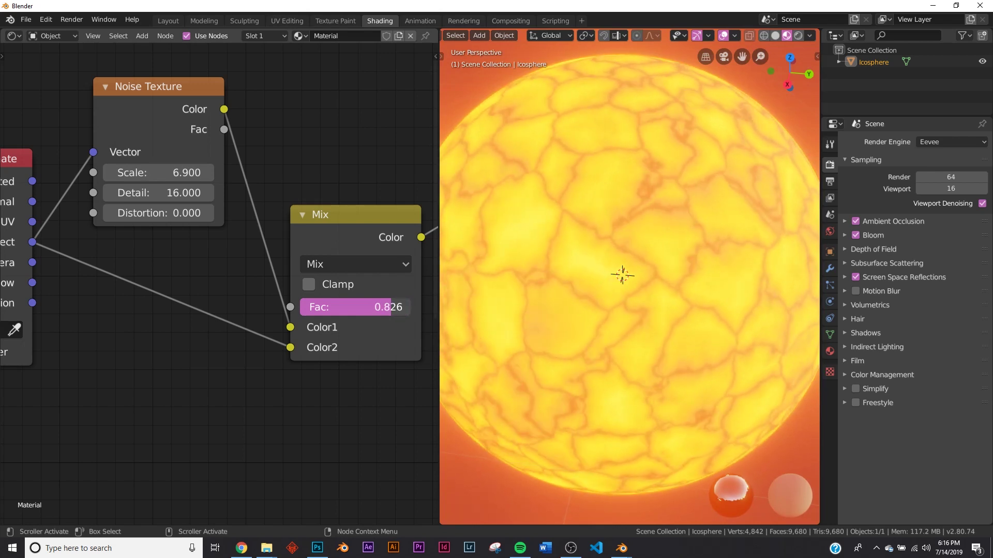
{"action": "middle_click_drag", "start_coordinate": [646, 281], "coordinate": [612, 275]}
{"action": "scroll", "coordinate": [613, 275], "scroll_direction": "down", "scroll_amount": 3}
{"action": "scroll", "coordinate": [613, 271], "scroll_direction": "up", "scroll_amount": 2}
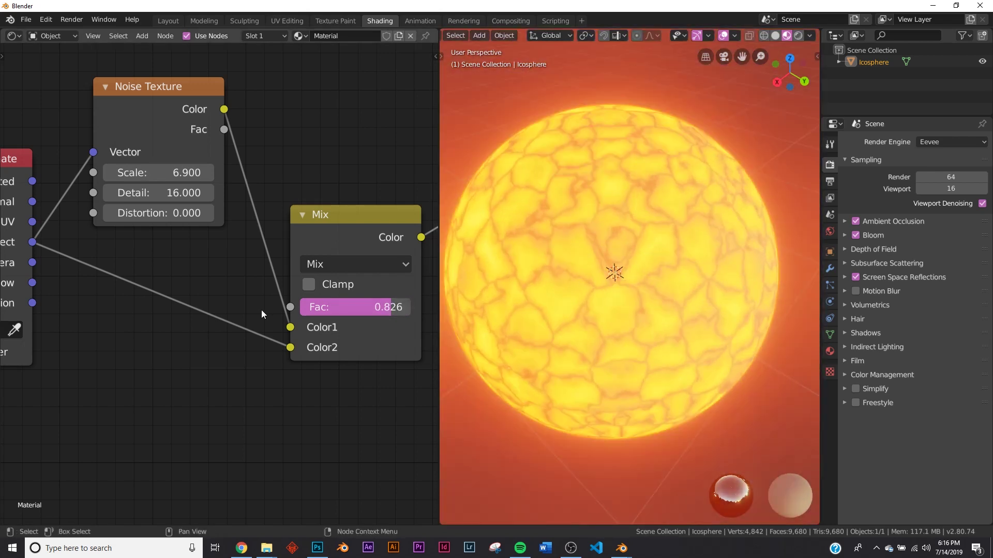
Step: Add a Bump node beside the Principled BSDF's normal inputs, above and to the side of the Emission node
{"action": "middle_click_drag", "start_coordinate": [431, 320], "coordinate": [207, 264]}
{"action": "scroll", "coordinate": [207, 264], "scroll_direction": "down", "scroll_amount": 5}
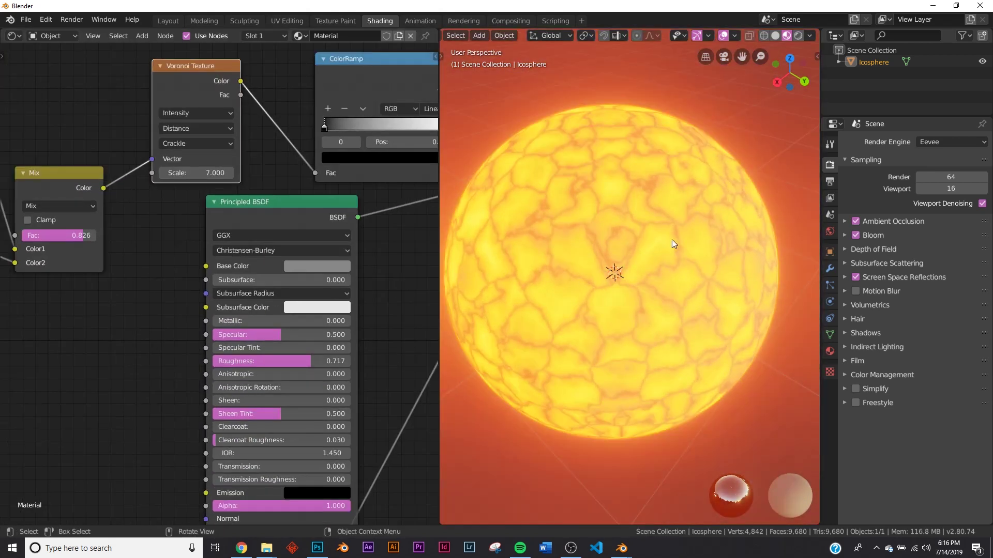
{"action": "scroll", "coordinate": [222, 280], "scroll_direction": "down", "scroll_amount": 4}
{"action": "middle_click_drag", "start_coordinate": [196, 434], "coordinate": [258, 314]}
{"action": "scroll", "coordinate": [258, 315], "scroll_direction": "up", "scroll_amount": 5}
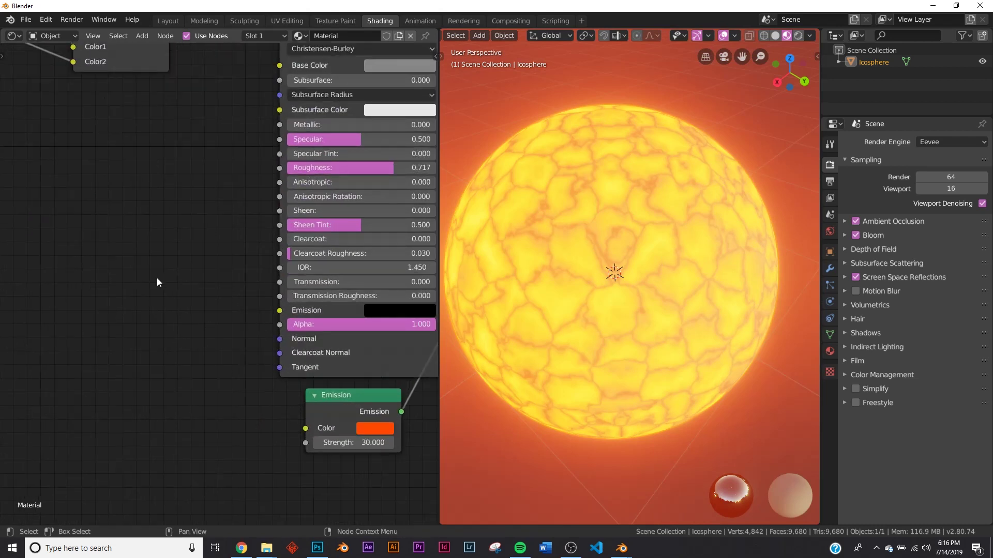
{"action": "key", "text": "shift+a"}
{"action": "left_click", "coordinate": [155, 261]}
{"action": "type", "text": "bum"}
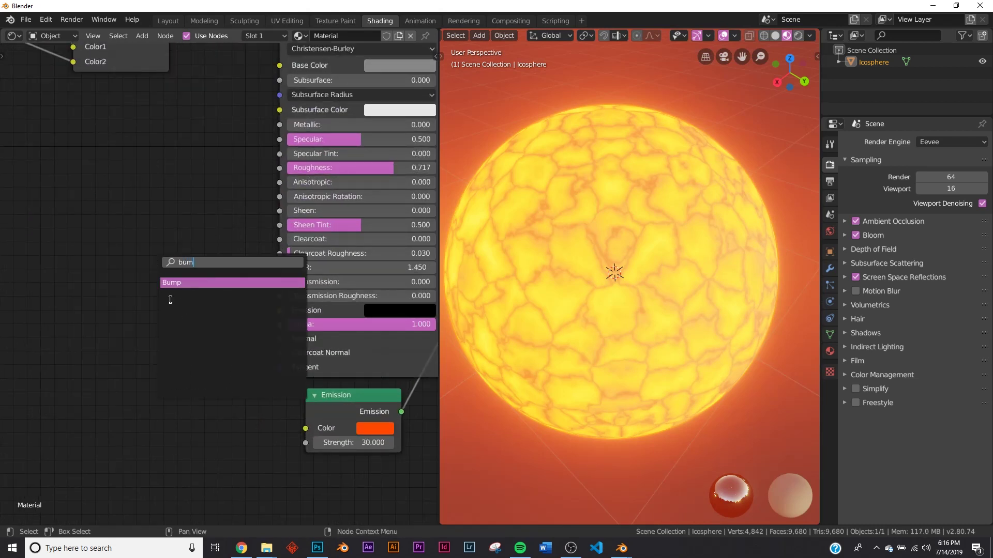
{"action": "key", "text": "Return"}
{"action": "left_click", "coordinate": [196, 296]}
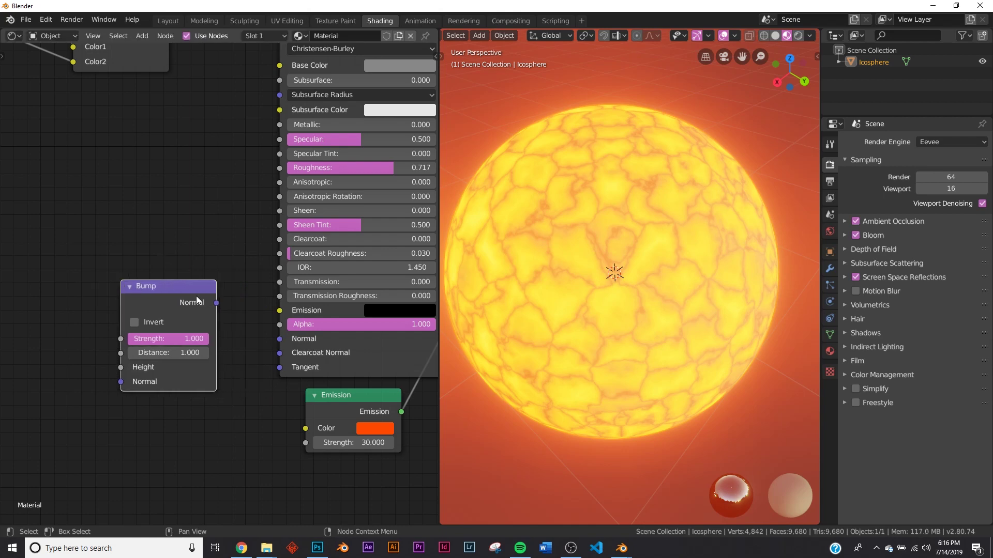
Step: Connect the Bump node's output to the Principled BSDF's Normal input, and the Voronoi Texture's Color to the Bump's Height
{"action": "left_click_drag", "start_coordinate": [216, 303], "coordinate": [281, 345]}
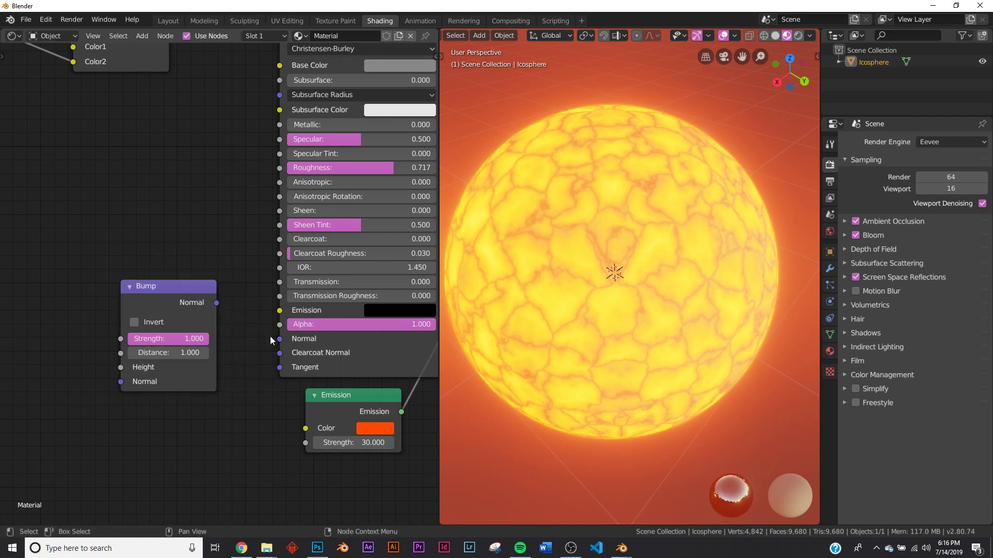
{"action": "left_click_drag", "start_coordinate": [216, 303], "coordinate": [295, 344]}
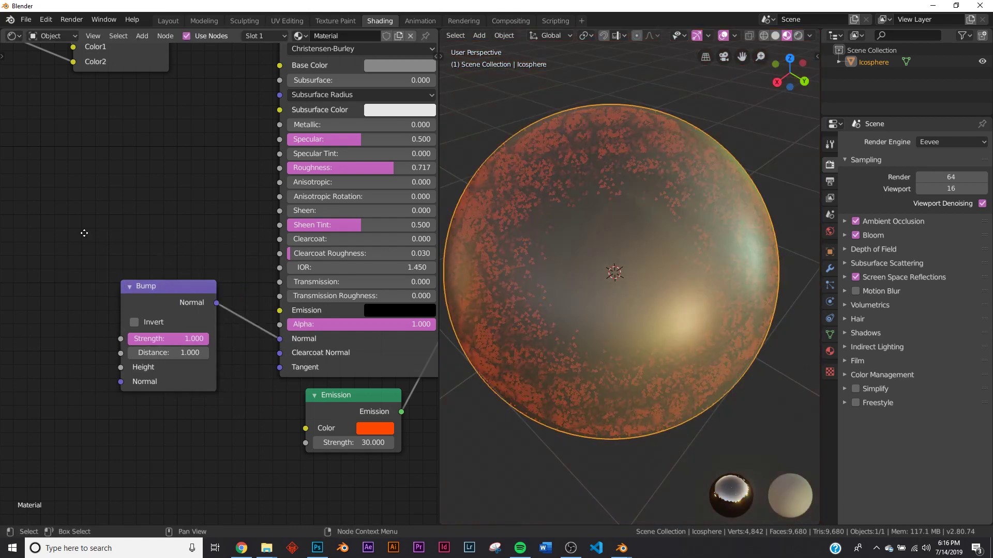
{"action": "scroll", "coordinate": [142, 164], "scroll_direction": "down", "scroll_amount": 2}
{"action": "middle_click_drag", "start_coordinate": [139, 177], "coordinate": [131, 212]}
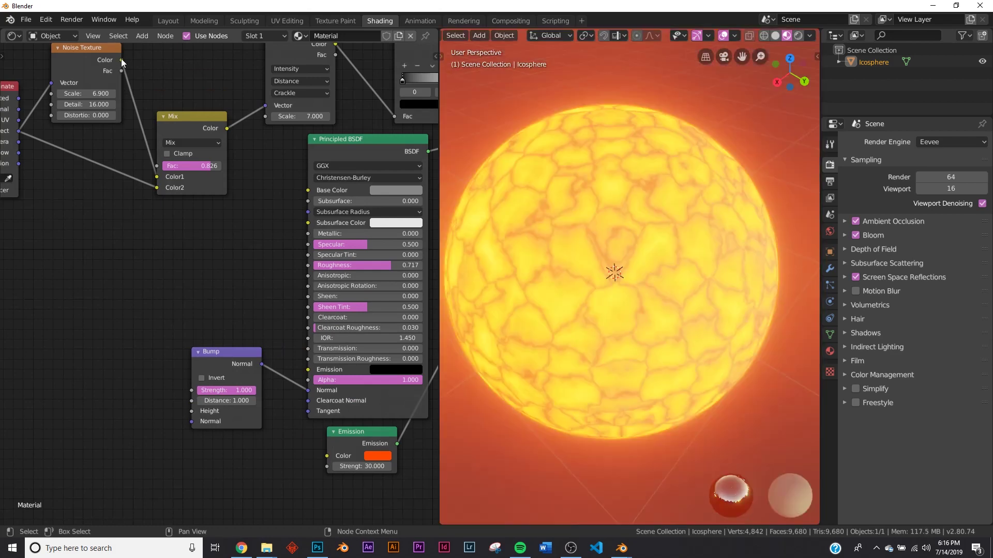
{"action": "middle_click_drag", "start_coordinate": [243, 70], "coordinate": [133, 129]}
{"action": "left_click_drag", "start_coordinate": [225, 104], "coordinate": [88, 475]}
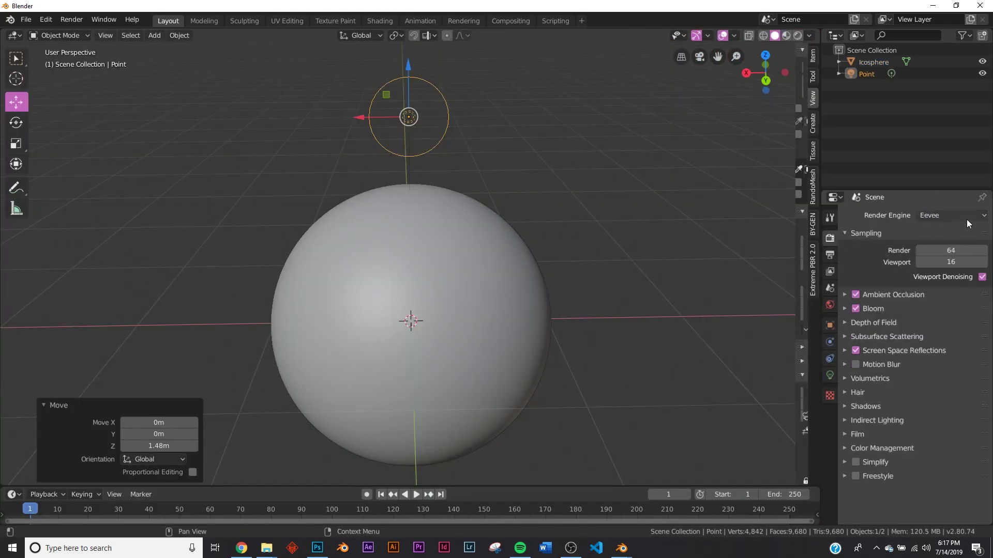
Step: Switch the render engine to Cycles and preview the sphere up close in Rendered shading
{"action": "left_click", "coordinate": [964, 217]}
{"action": "left_click", "coordinate": [938, 254]}
{"action": "key", "text": "z"}
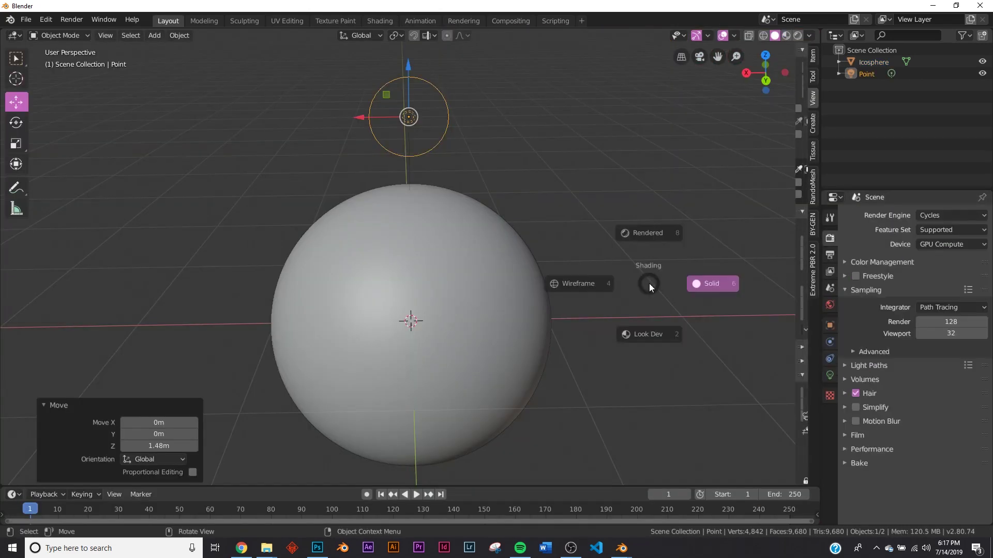
{"action": "key", "text": "8"}
{"action": "scroll", "coordinate": [526, 218], "scroll_direction": "up", "scroll_amount": 2}
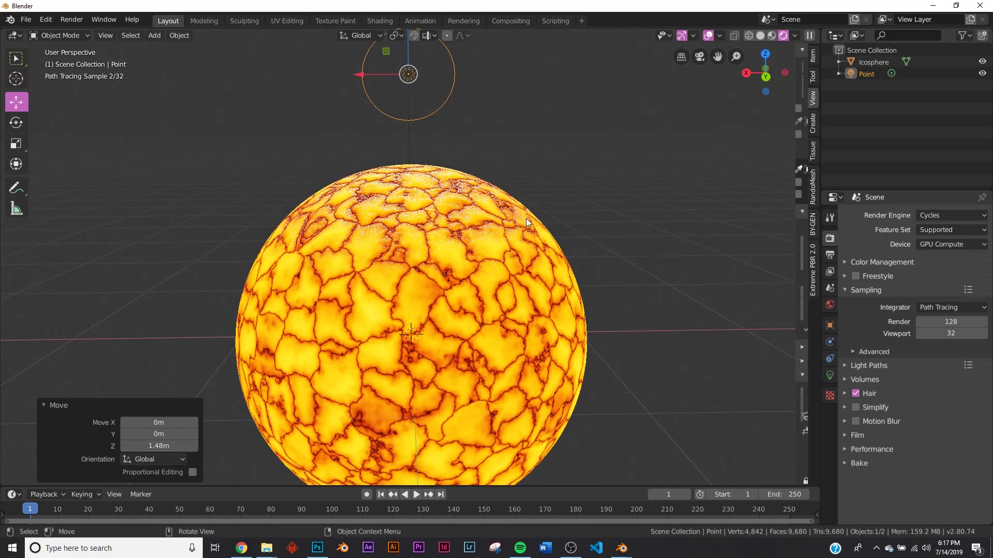
{"action": "scroll", "coordinate": [443, 198], "scroll_direction": "up", "scroll_amount": 2}
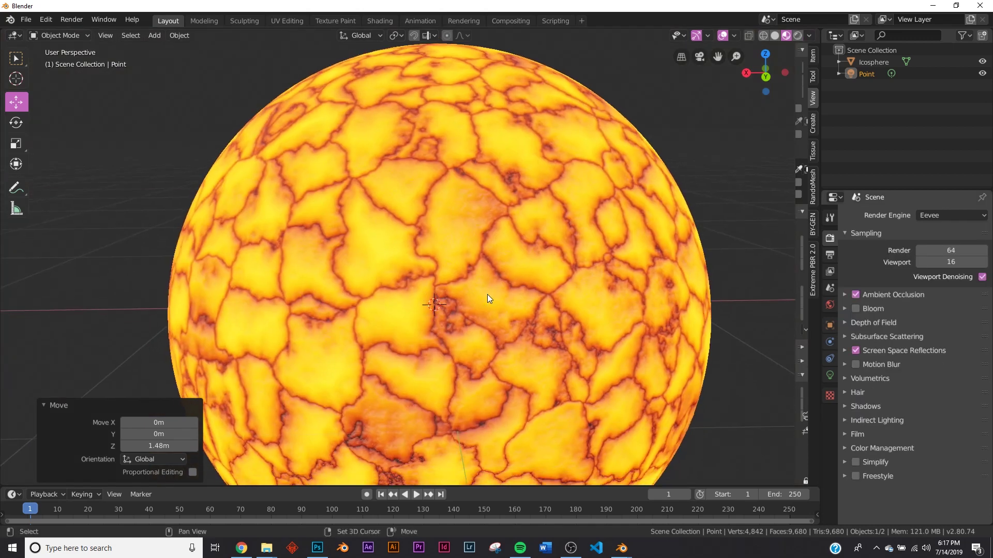
Step: Select the lava sphere, return to its shader nodes in the Shading workspace, and inspect it in Rendered shading
{"action": "scroll", "coordinate": [487, 293], "scroll_direction": "down", "scroll_amount": 2}
{"action": "left_click", "coordinate": [349, 295]}
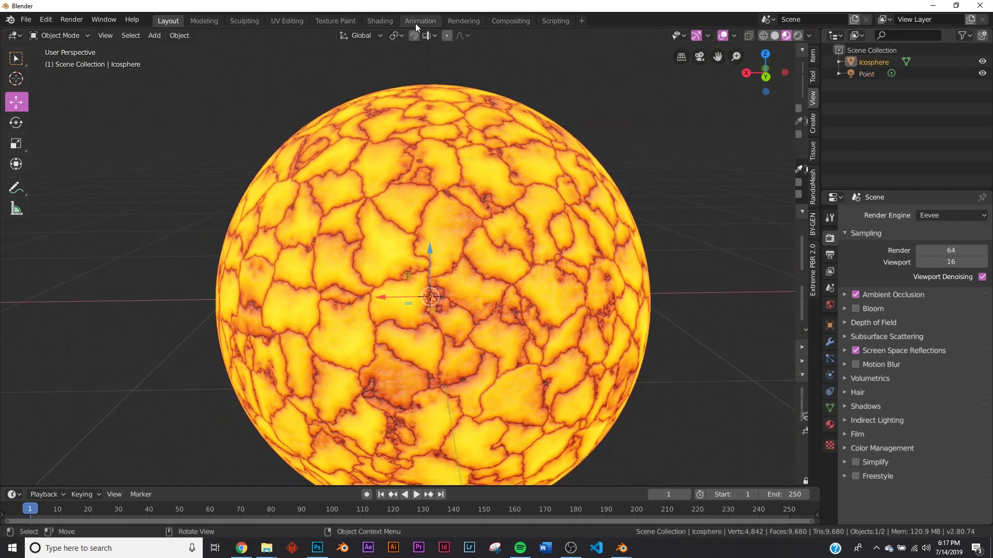
{"action": "left_click", "coordinate": [381, 20]}
{"action": "key", "text": "z"}
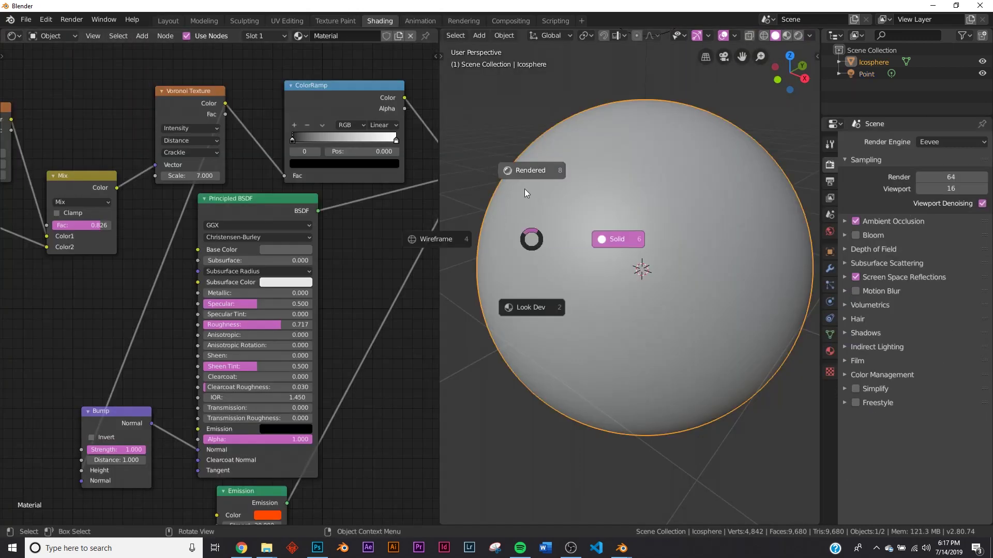
{"action": "left_click", "coordinate": [524, 190]}
{"action": "mouse_move", "coordinate": [608, 267]}
{"action": "middle_mouse_down"}
{"action": "mouse_move", "coordinate": [668, 269]}
{"action": "mouse_move", "coordinate": [632, 260]}
{"action": "middle_mouse_up"}
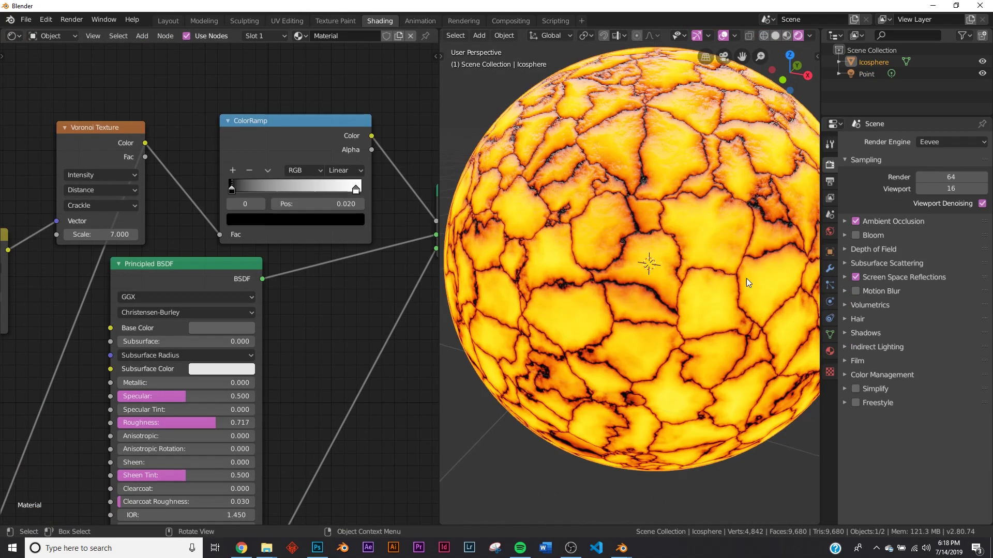
{"action": "scroll", "coordinate": [746, 278], "scroll_direction": "up", "scroll_amount": 3}
{"action": "scroll", "coordinate": [727, 277], "scroll_direction": "down", "scroll_amount": 3}
{"action": "middle_click_drag", "start_coordinate": [625, 213], "coordinate": [607, 231], "text": "shift"}
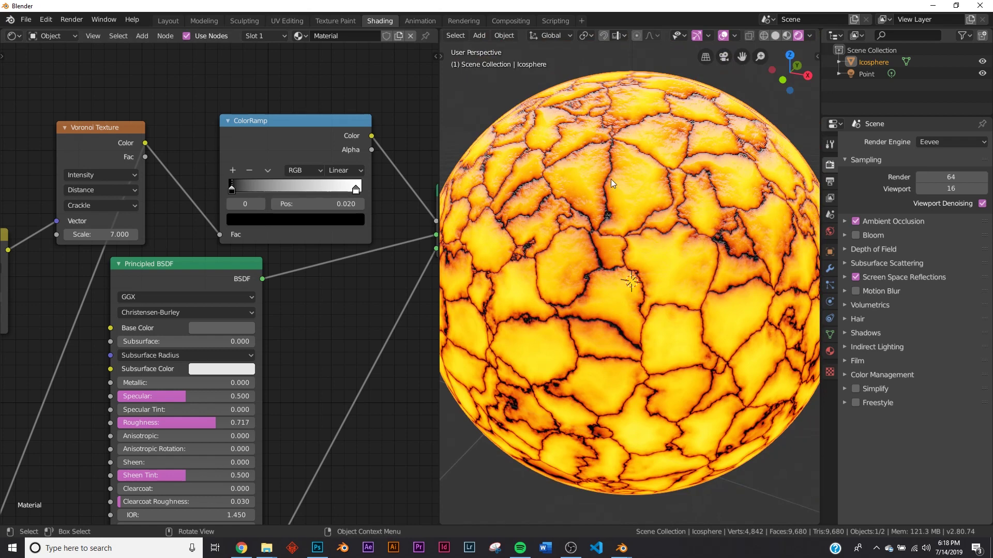
Step: Try the ColorRamp's black stop at position 0.319, and return it to 0.020
{"action": "left_click_drag", "start_coordinate": [233, 193], "coordinate": [275, 189]}
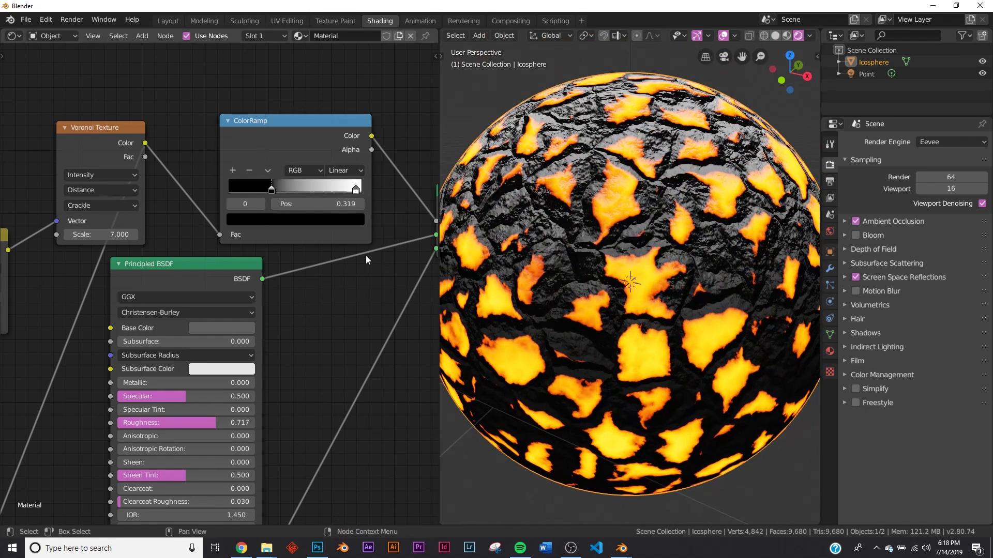
{"action": "key", "text": "g"}
{"action": "left_click", "coordinate": [267, 193]}
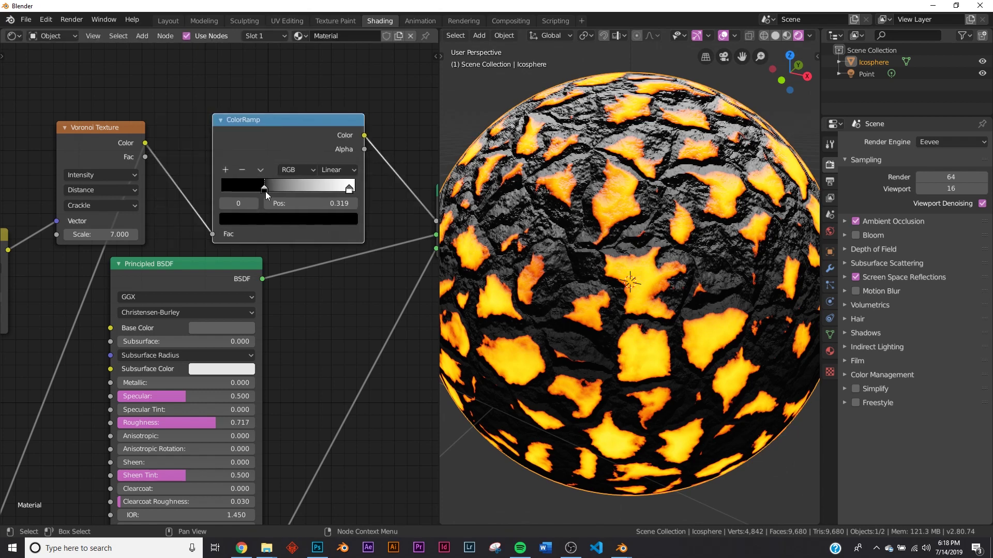
{"action": "left_click_drag", "start_coordinate": [267, 194], "coordinate": [216, 190]}
Step: Set the ColorRamp's interpolation to B-Spline, move its black stop to 0.394, and check the sphere from several angles
{"action": "left_click", "coordinate": [327, 169]}
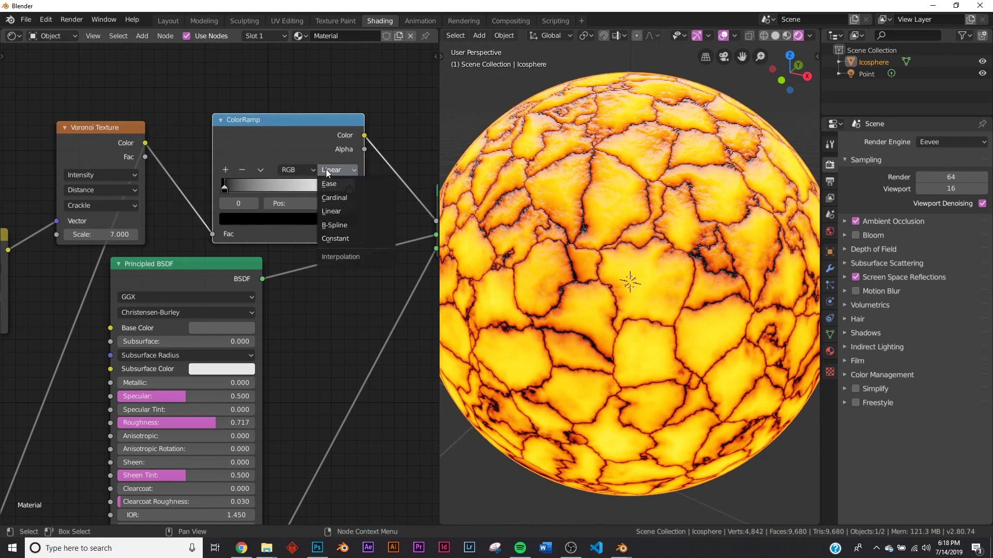
{"action": "left_click", "coordinate": [336, 224]}
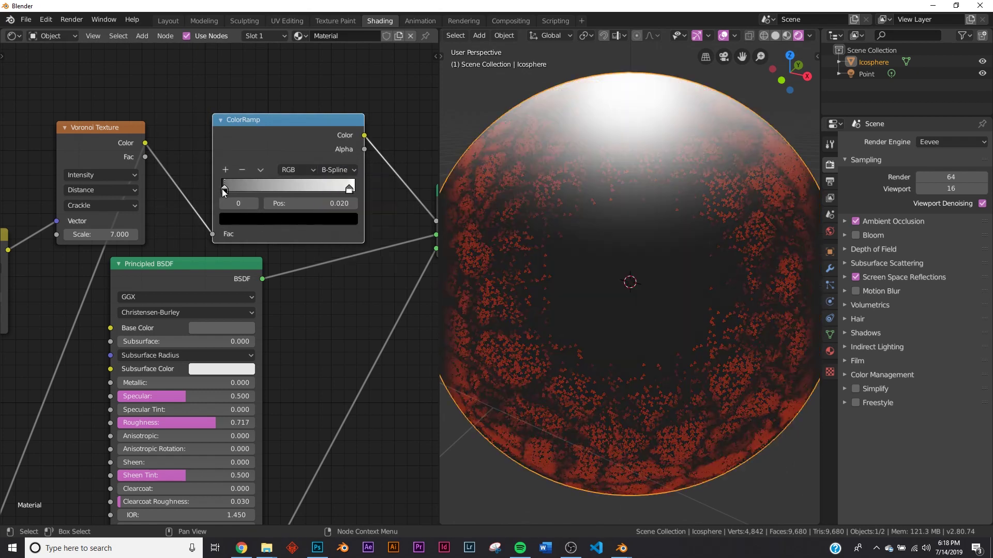
{"action": "left_click_drag", "start_coordinate": [230, 193], "coordinate": [280, 195]}
{"action": "middle_click_drag", "start_coordinate": [667, 321], "coordinate": [600, 254]}
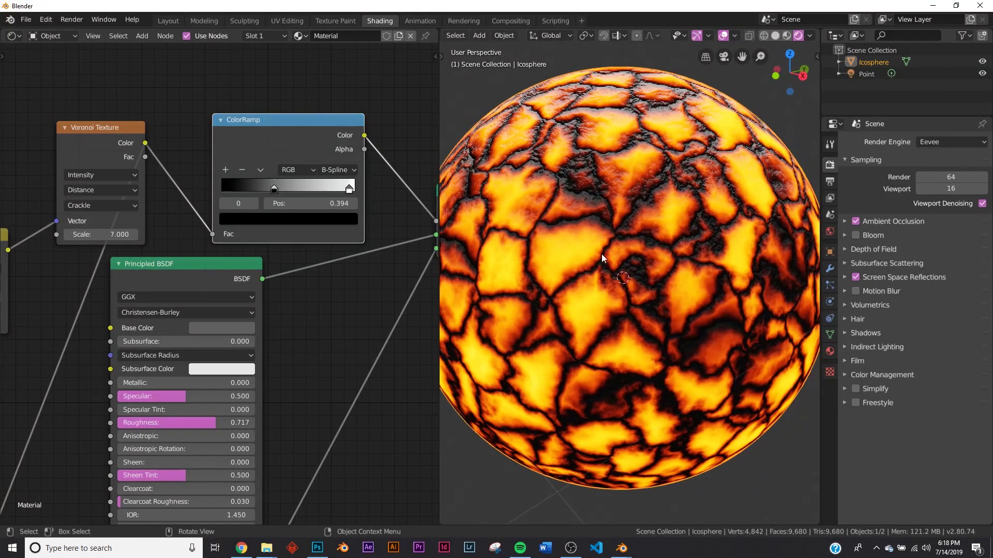
{"action": "middle_click_drag", "start_coordinate": [589, 303], "coordinate": [638, 318]}
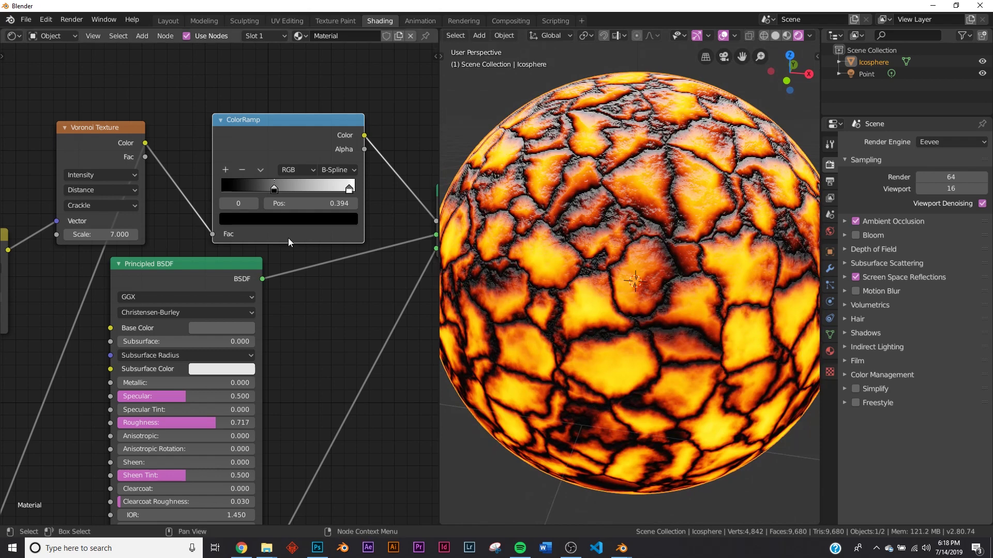
{"action": "scroll", "coordinate": [287, 238], "scroll_direction": "down", "scroll_amount": 6}
{"action": "middle_click_drag", "start_coordinate": [236, 301], "coordinate": [297, 243]}
{"action": "scroll", "coordinate": [294, 244], "scroll_direction": "down", "scroll_amount": 2}
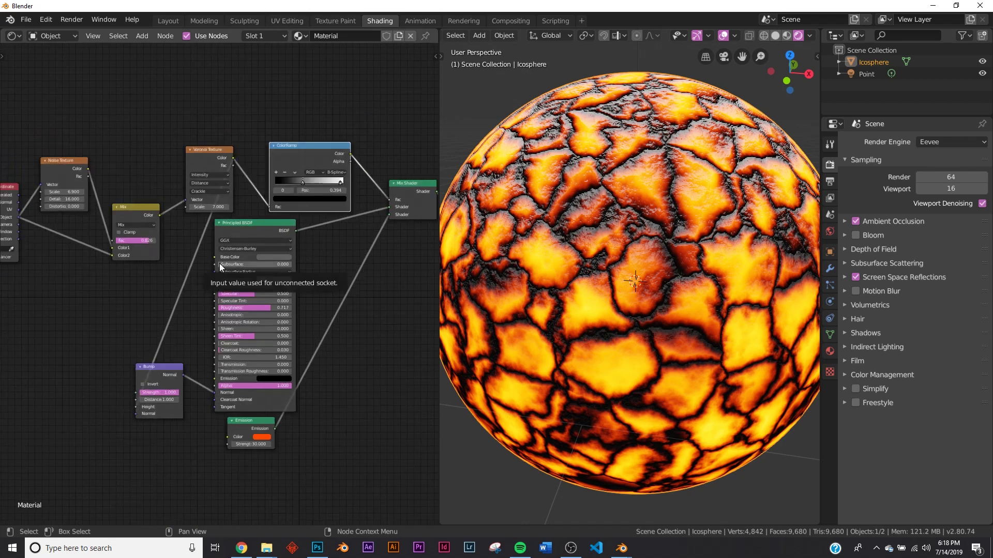